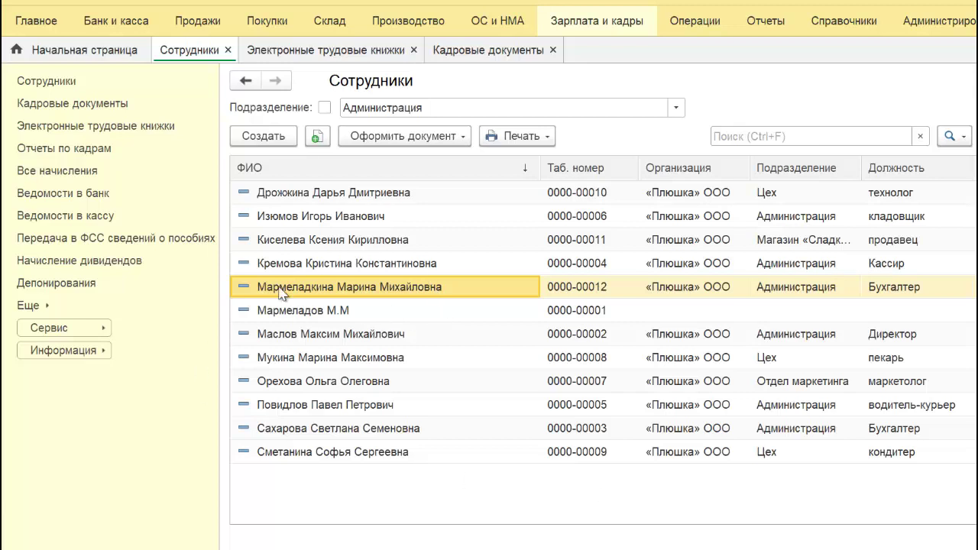
Open hiring order 11 dated 05.07.2021 from the personnel documents and open its position card "Бухгалтер".
click(484, 55)
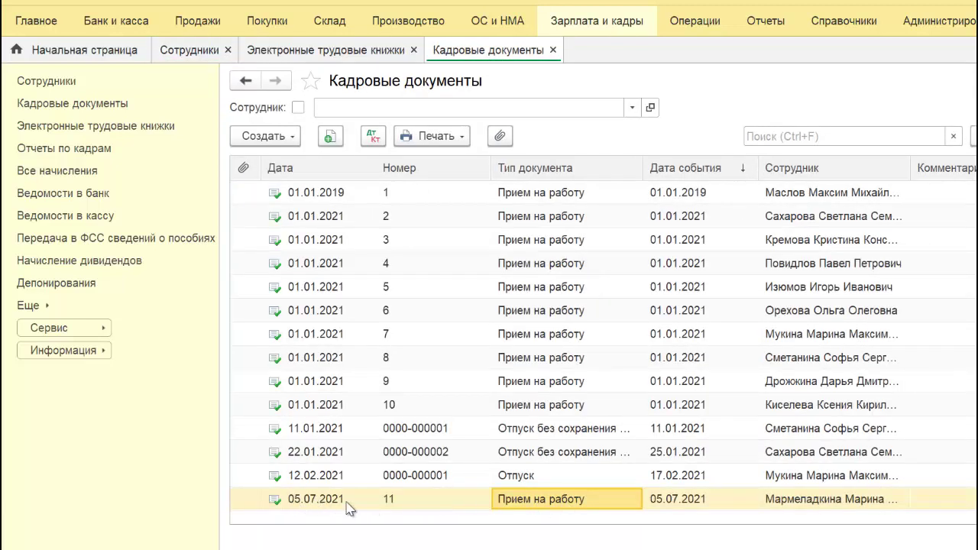
double_click(421, 501)
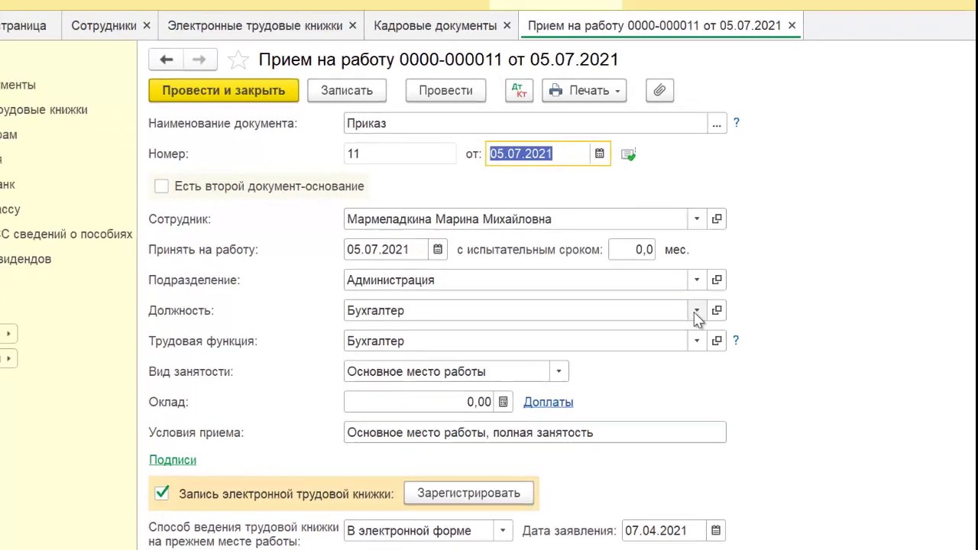
click(697, 312)
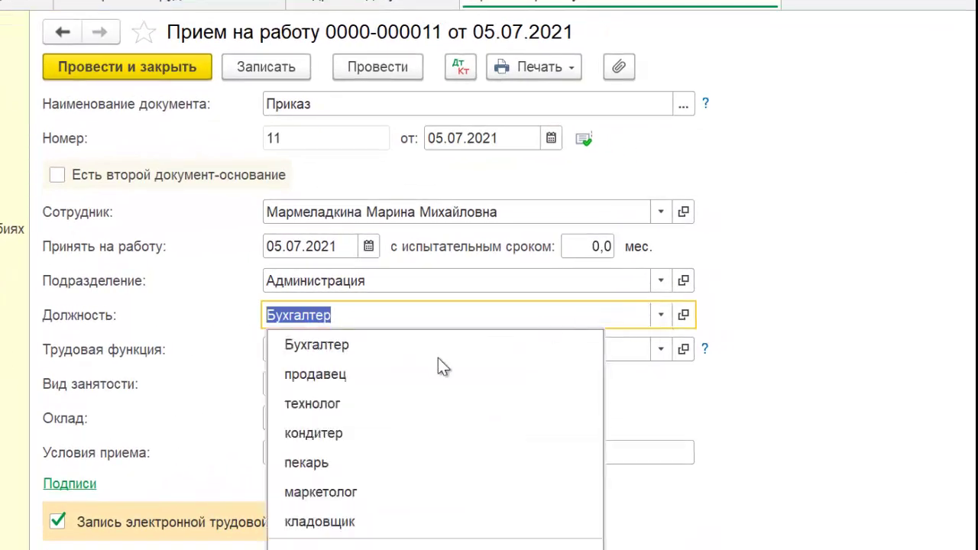
click(684, 315)
click(684, 316)
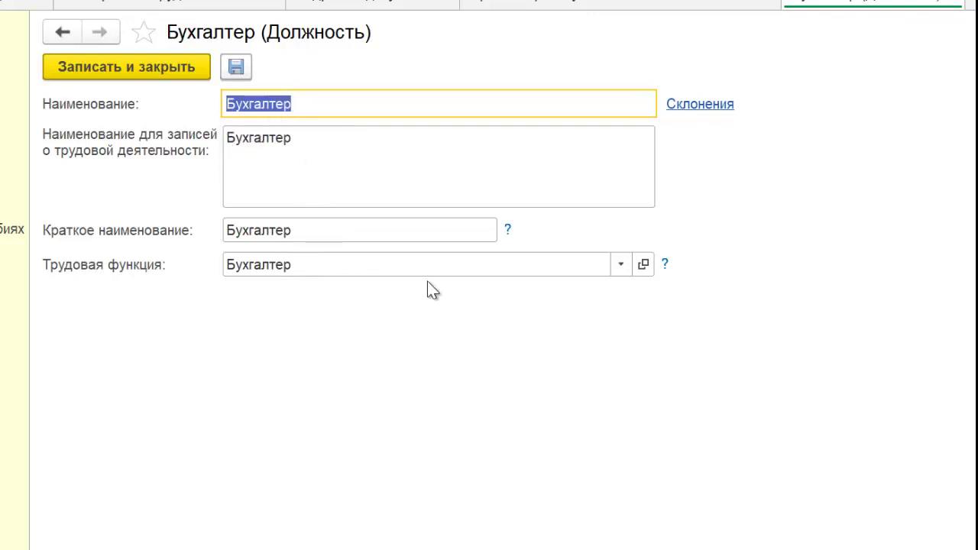
Open the "Бухгалтер" labour function from the full list and show the occupation classifier for its "Код по ОКЗ".
click(619, 266)
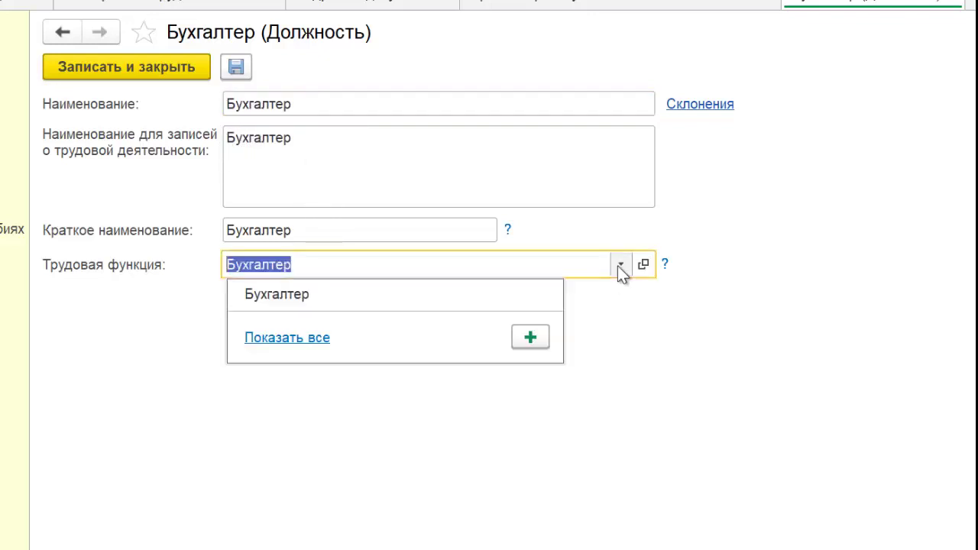
click(287, 338)
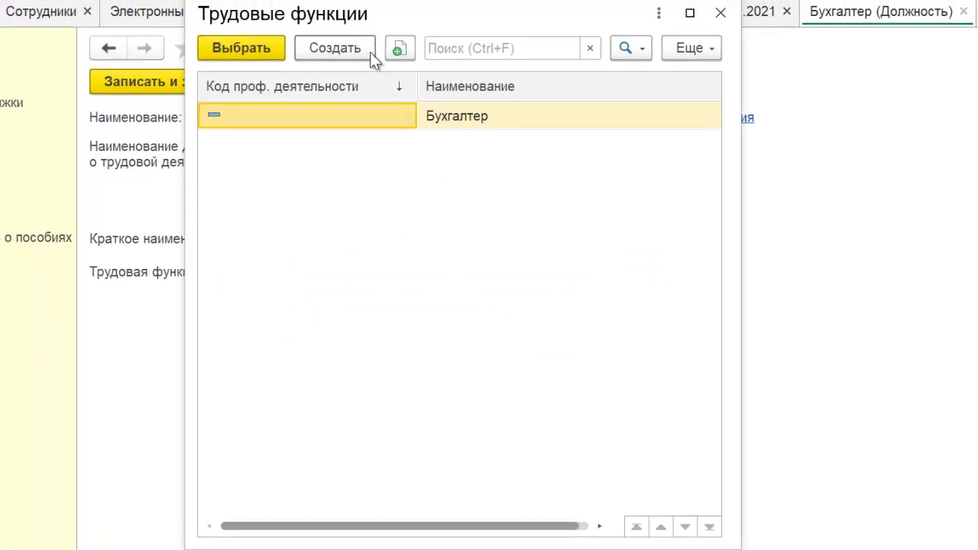
right_click(302, 124)
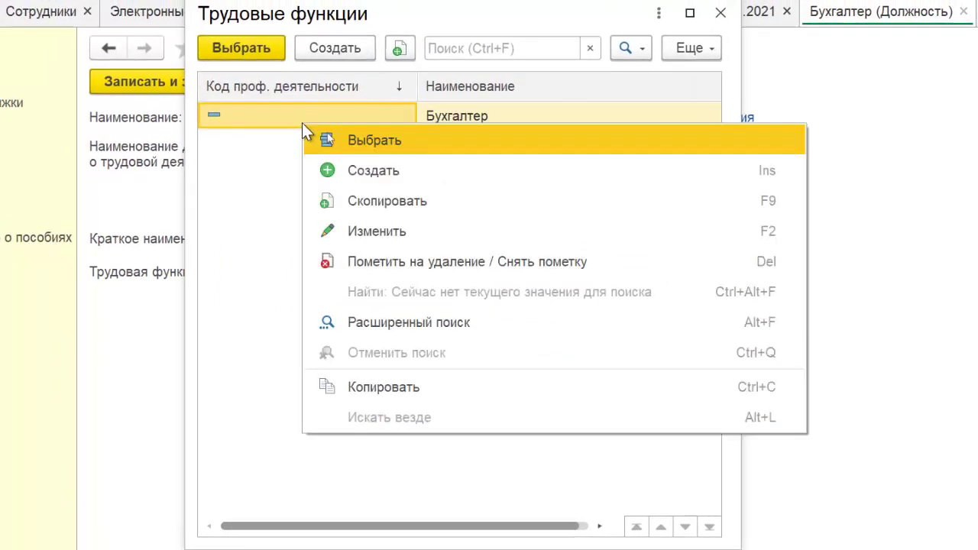
click(341, 229)
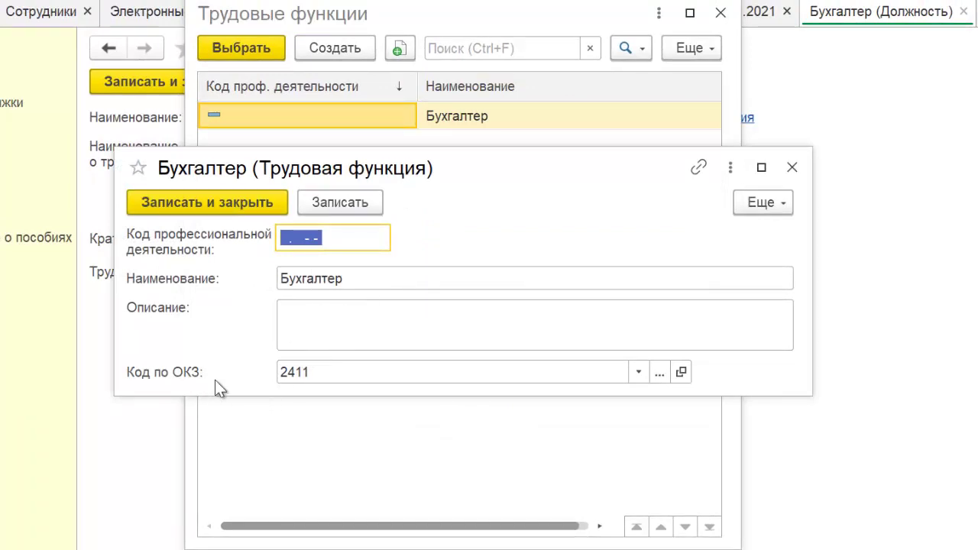
click(448, 302)
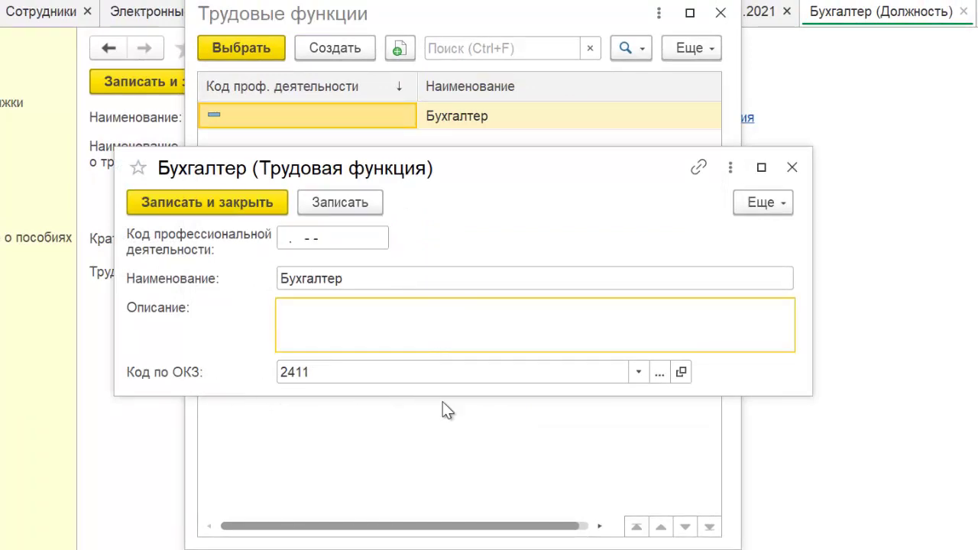
click(638, 373)
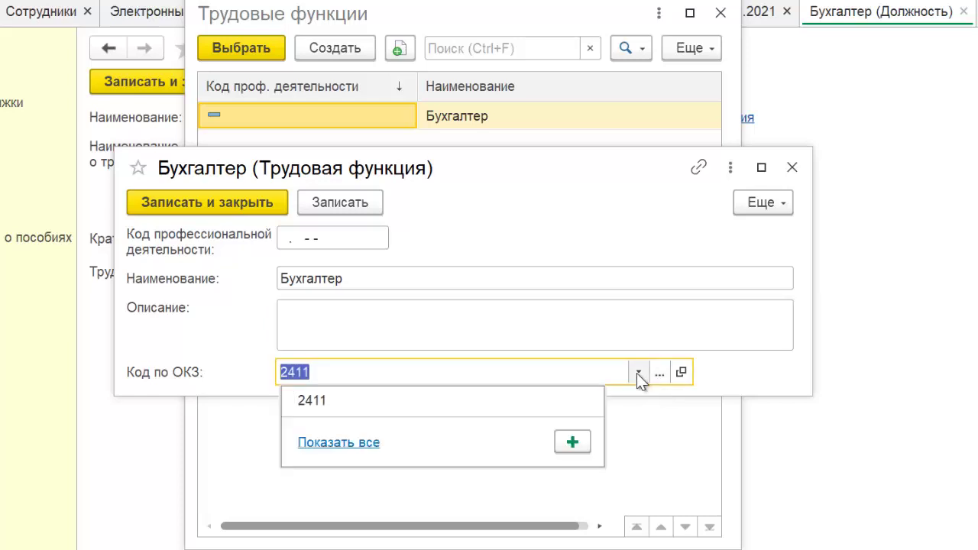
click(337, 444)
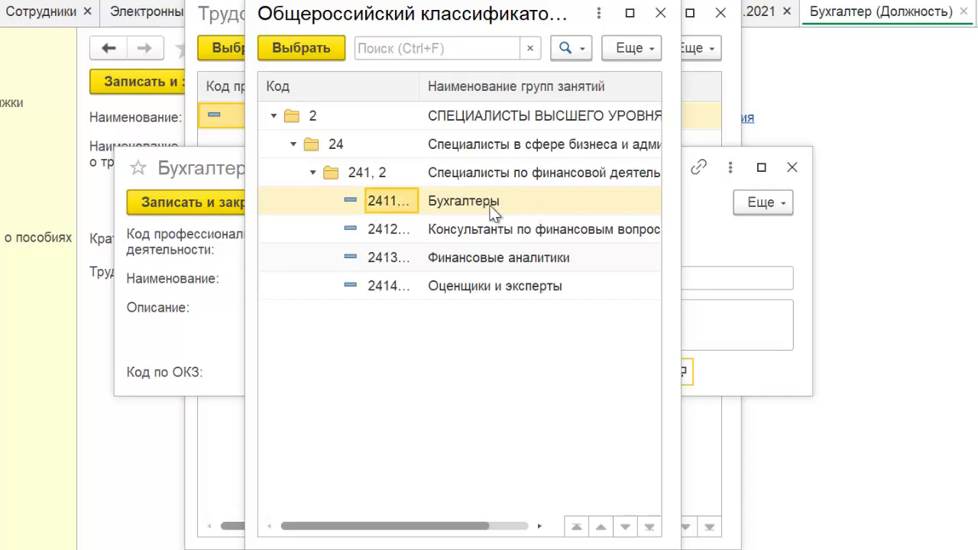
Examine the occupation classifier's top-level groups and the "РУКОВОДИТЕЛИ" branch down to its individual codes, and close it without choosing one.
click(314, 174)
click(296, 145)
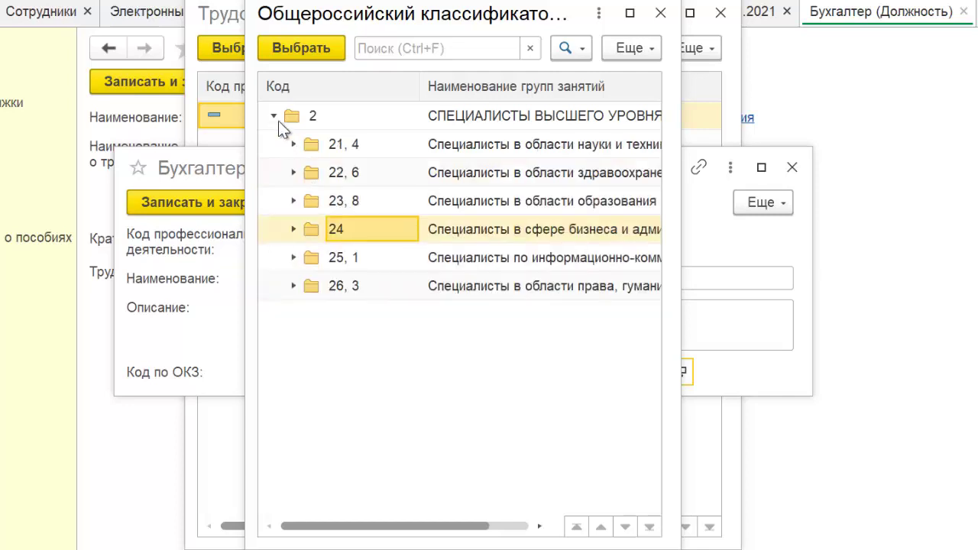
click(277, 119)
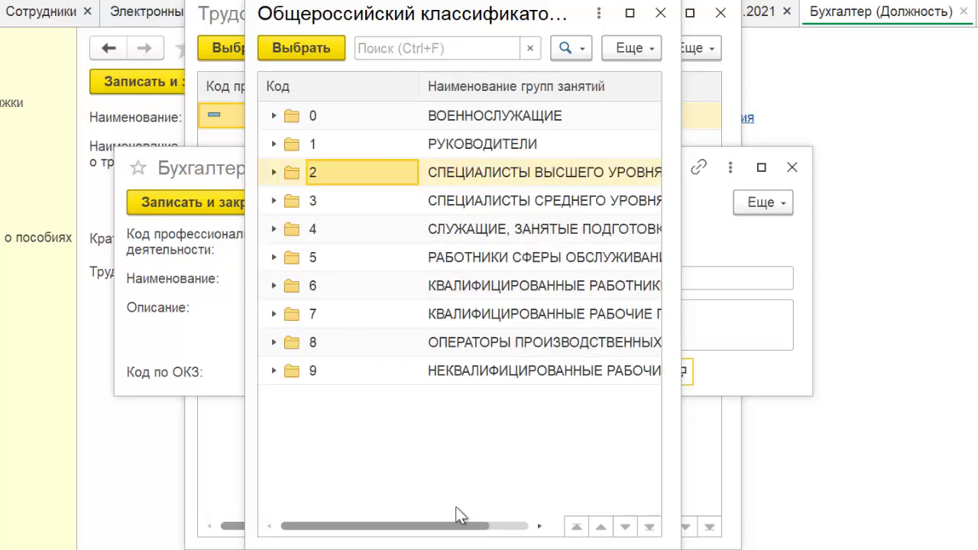
drag(419, 525, 543, 545)
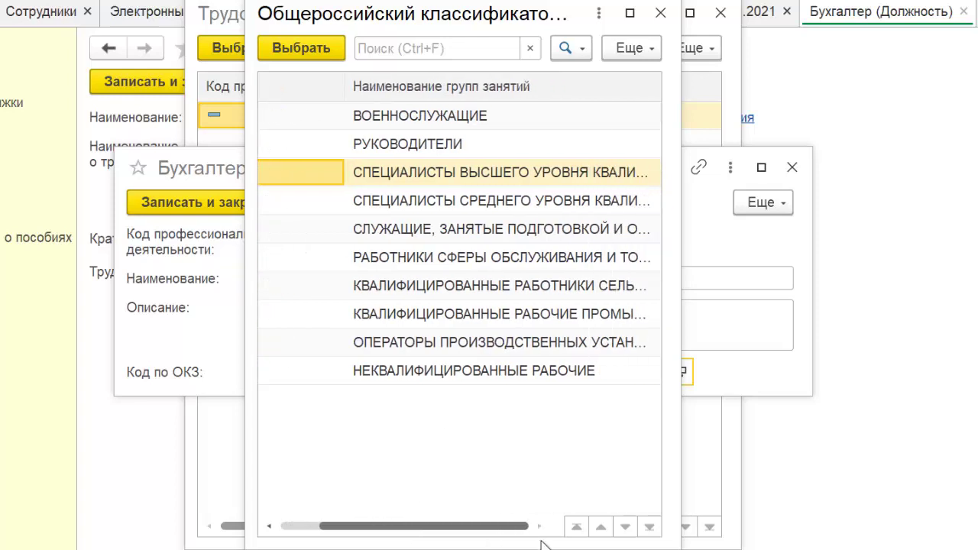
drag(454, 540, 337, 291)
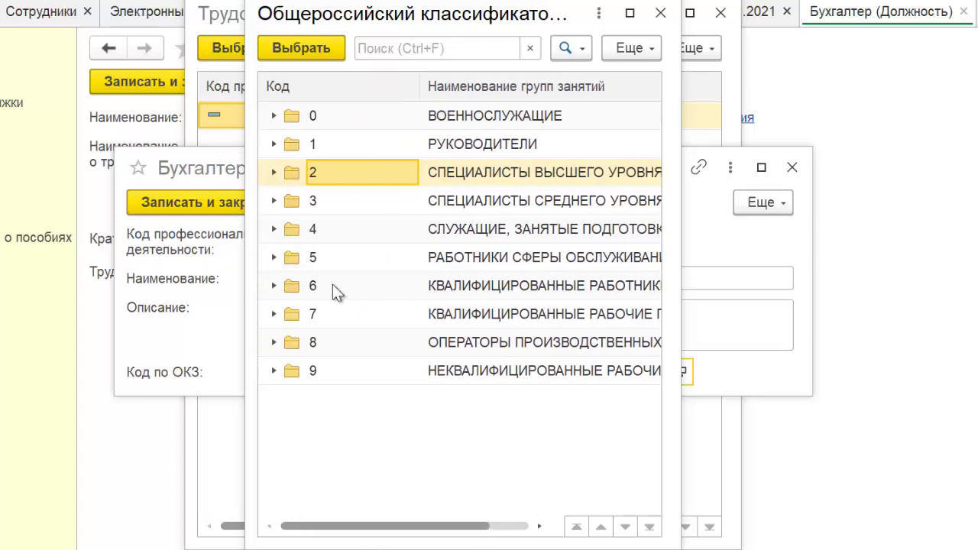
click(272, 145)
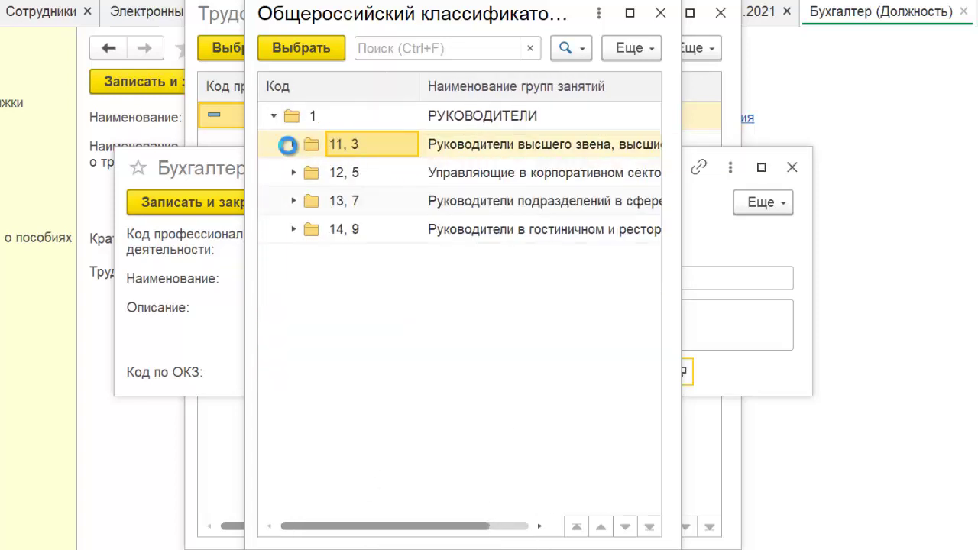
click(289, 144)
click(314, 173)
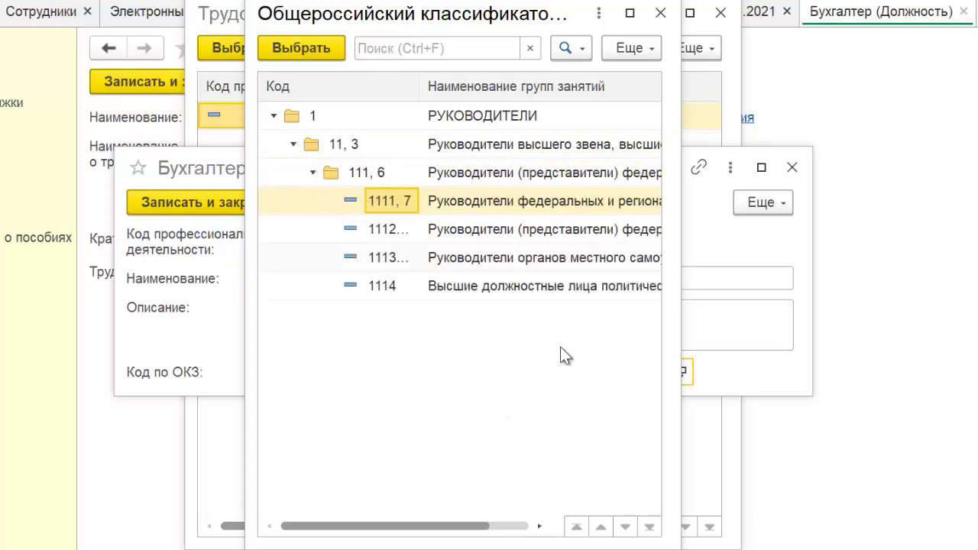
click(313, 173)
key(Escape)
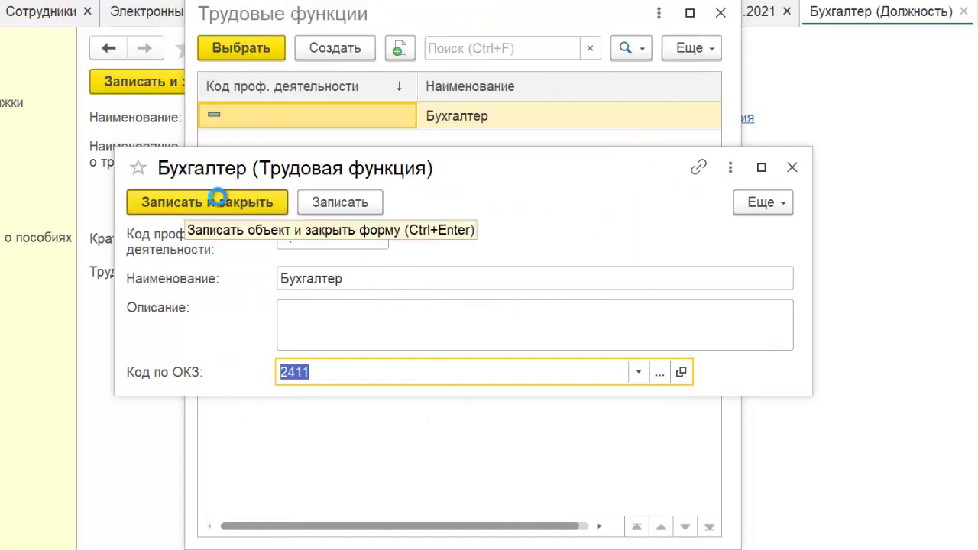
Close the labour function card and list, and save and close the "Бухгалтер" position.
click(793, 168)
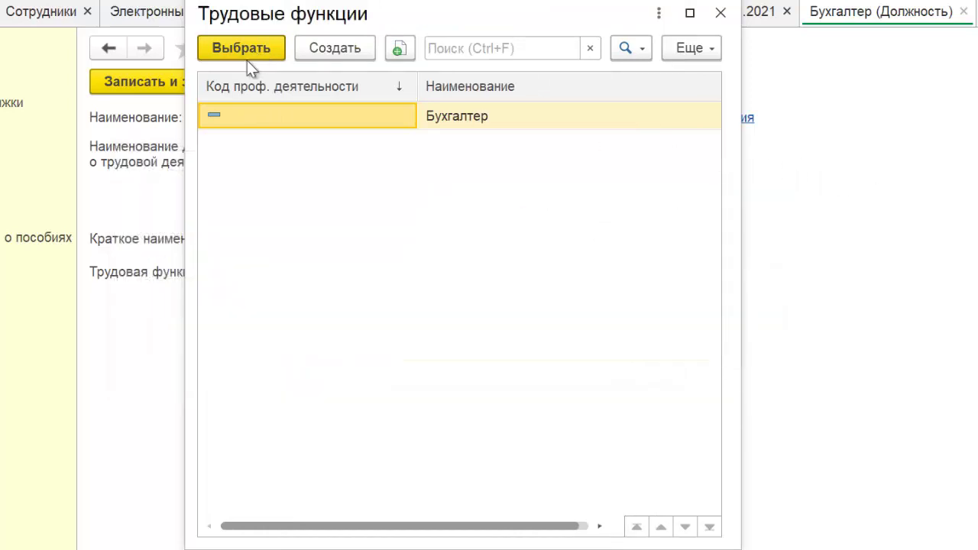
click(720, 13)
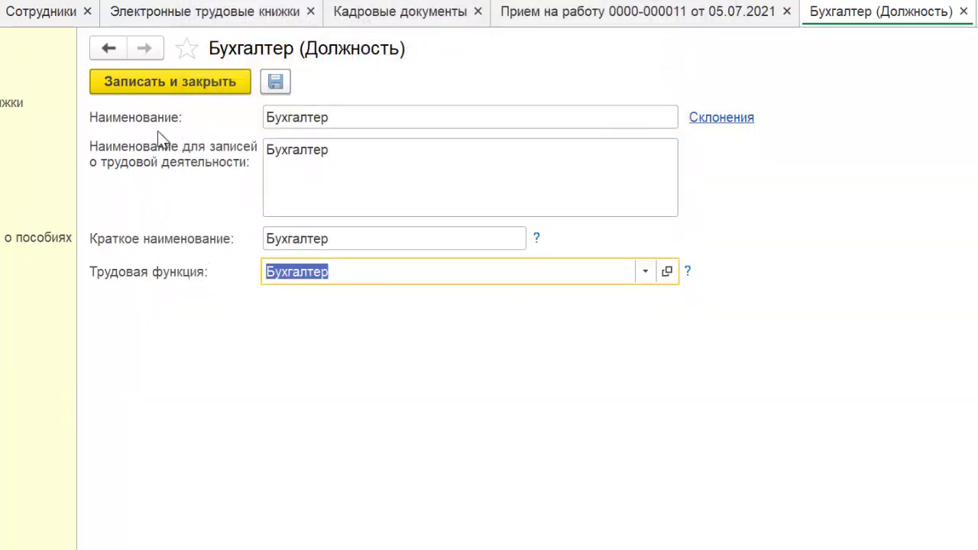
click(191, 82)
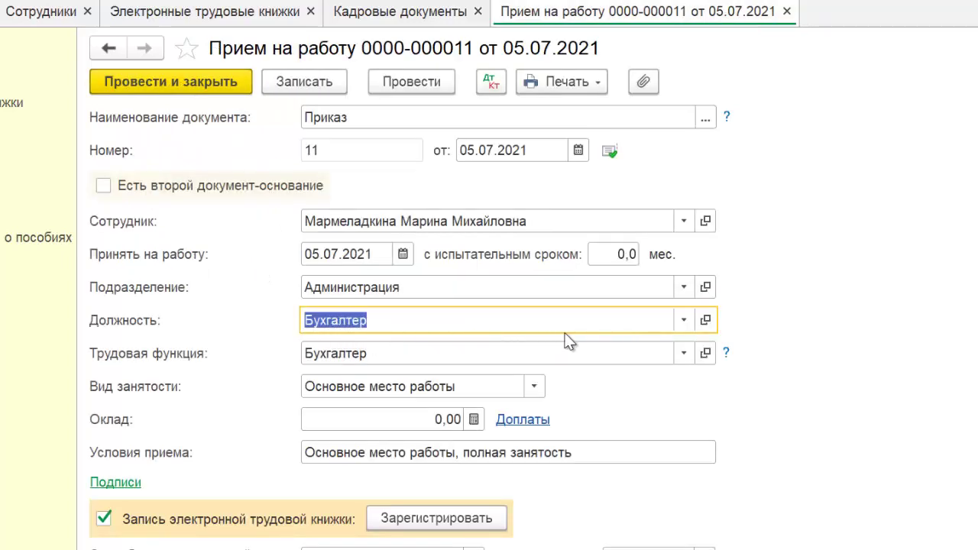
Set the salary (Оклад) in the hiring order to 20 000.
click(405, 354)
key(Escape)
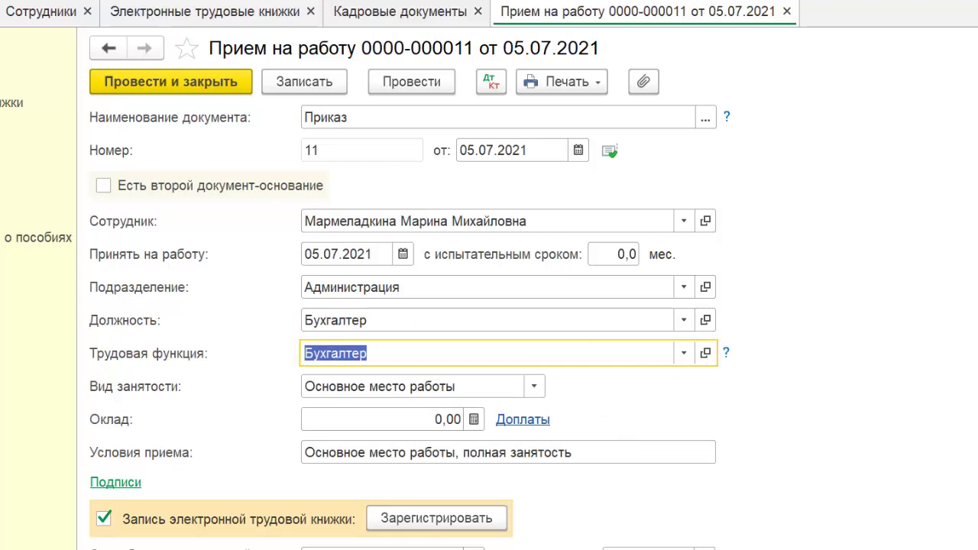
click(436, 420)
text(2)
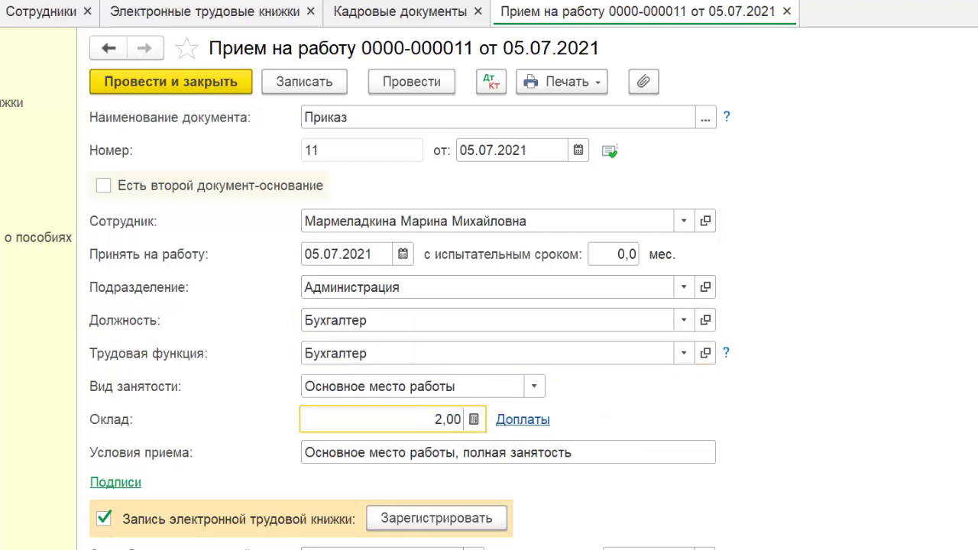
text(0 000)
key(Tab)
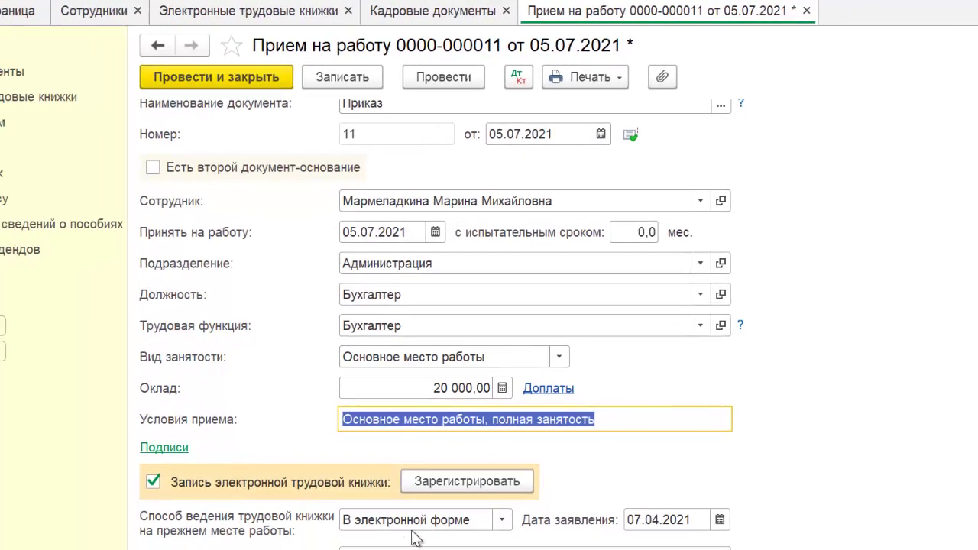
Check the previous employer's work-book method, keep "В электронной форме", and post and close the hiring order.
click(502, 520)
click(505, 523)
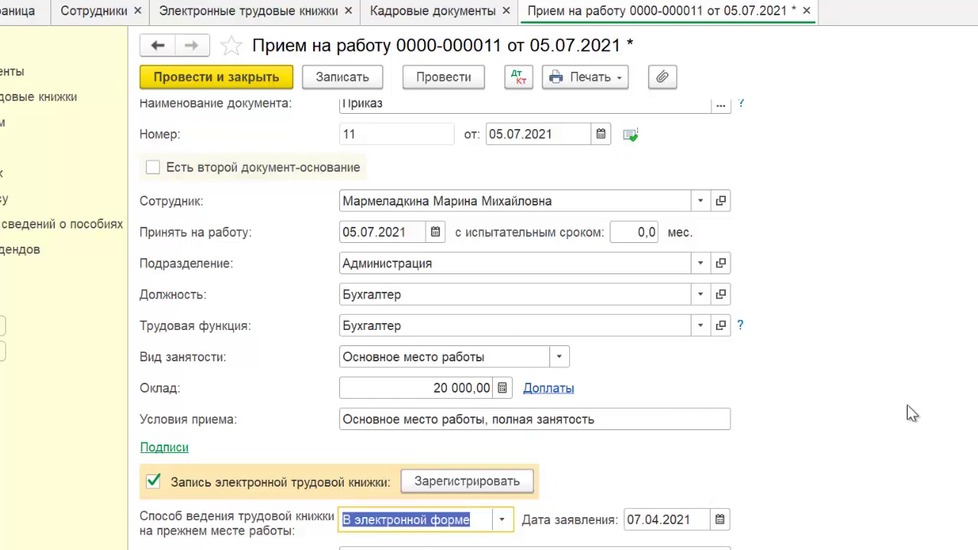
scroll(917, 417, up, 1)
click(186, 79)
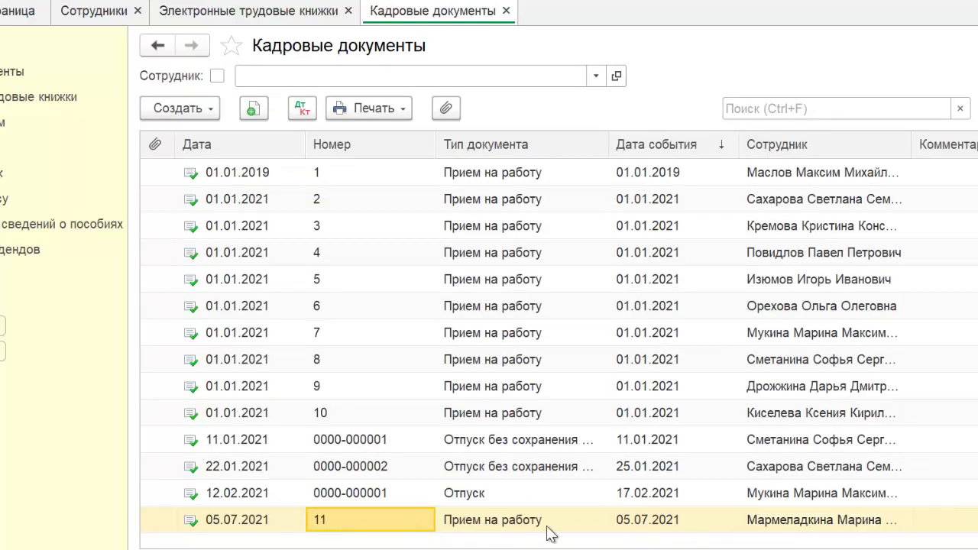
Open the newly hired accountant's employee card and examine its employment contract section and personal data.
double_click(795, 520)
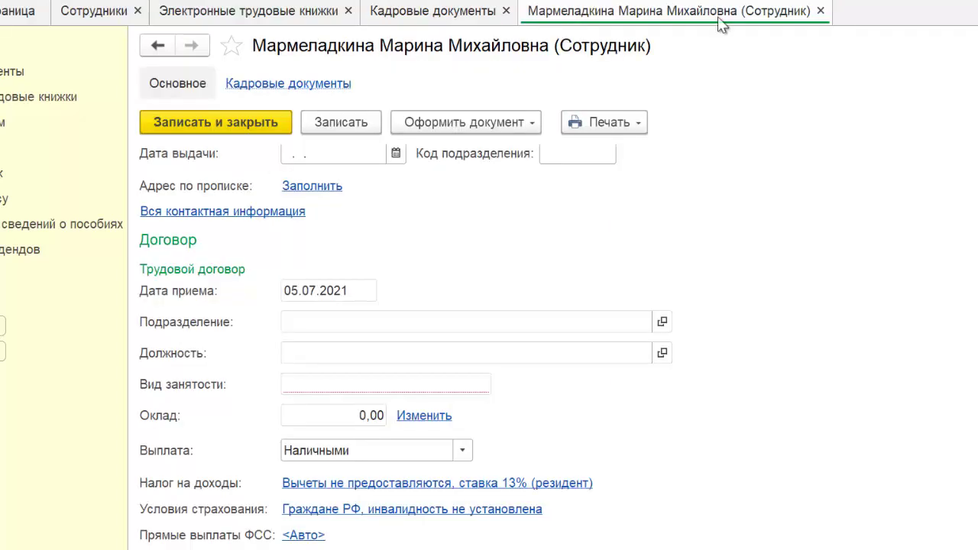
click(823, 10)
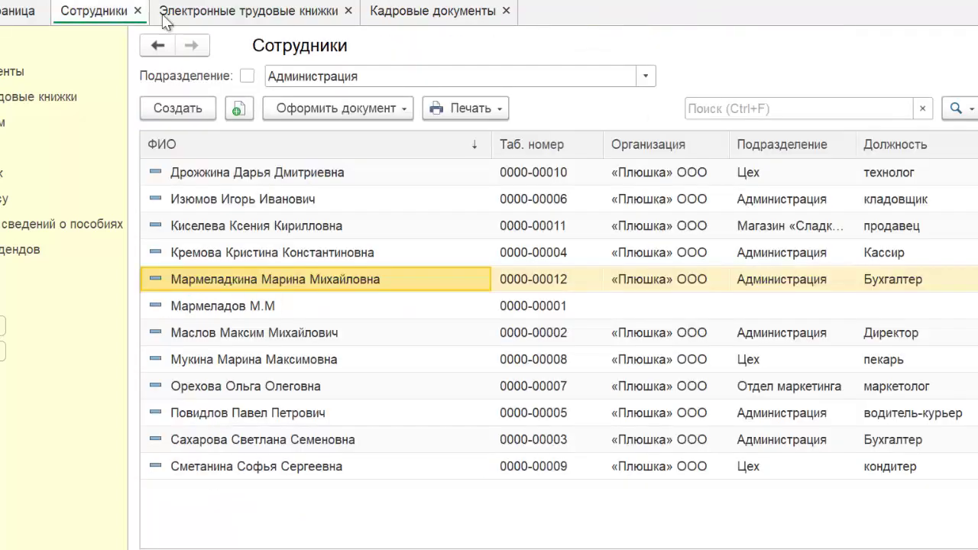
double_click(181, 283)
scroll(558, 350, down, 5)
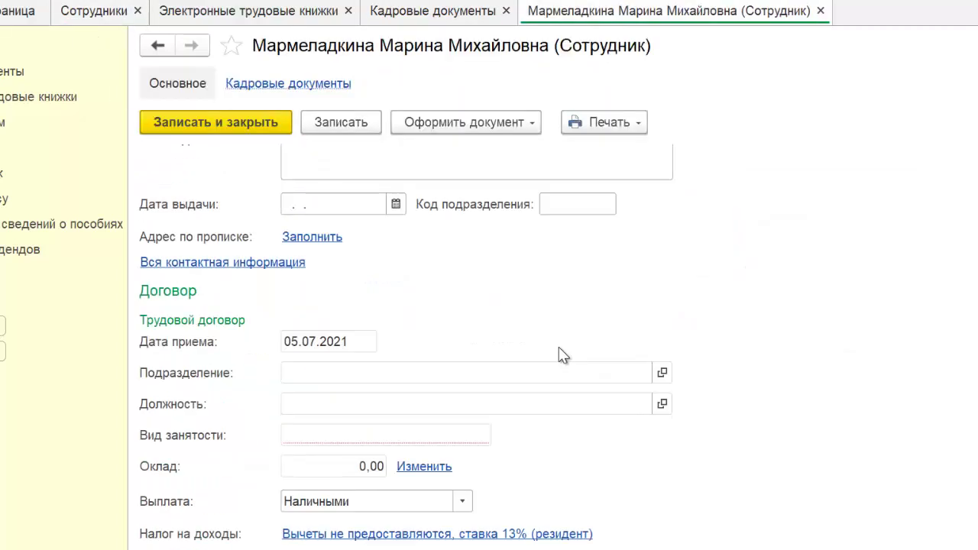
scroll(558, 356, down, 1)
click(561, 348)
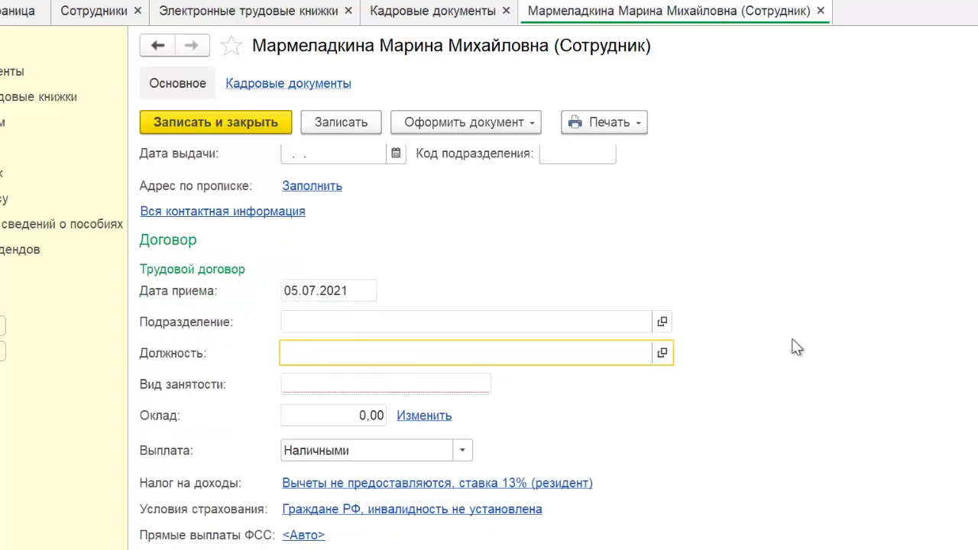
scroll(811, 343, up, 6)
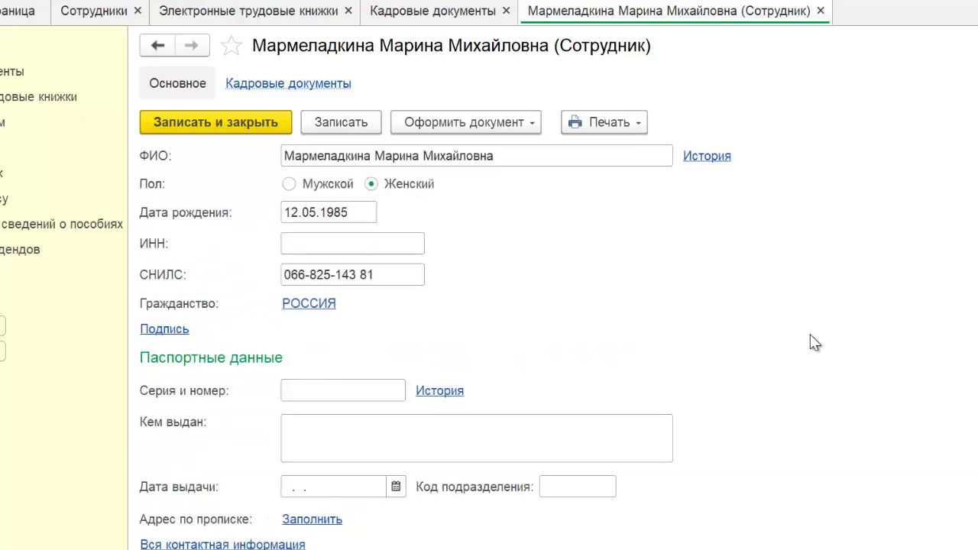
Open the director's employee card from the employee list, examine its employment contract section for comparison, and close it.
click(85, 17)
double_click(210, 336)
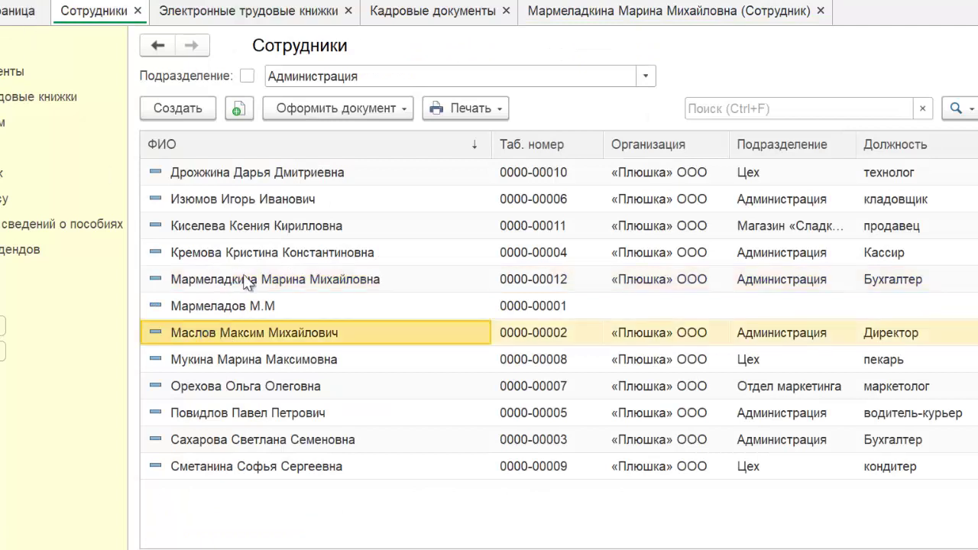
scroll(694, 378, down, 4)
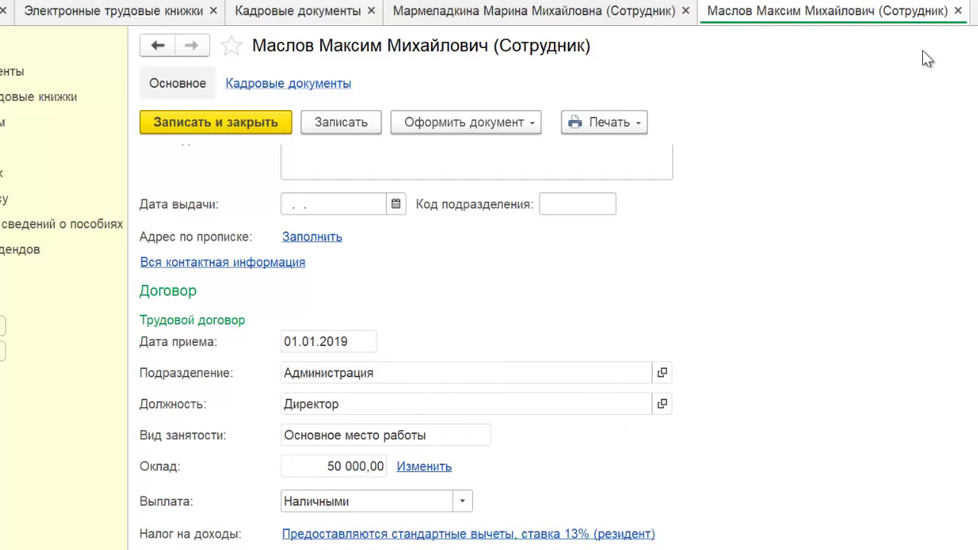
click(958, 11)
Check the new accountant's full name, date of birth and СНИЛС in the employee card, and close it.
double_click(336, 183)
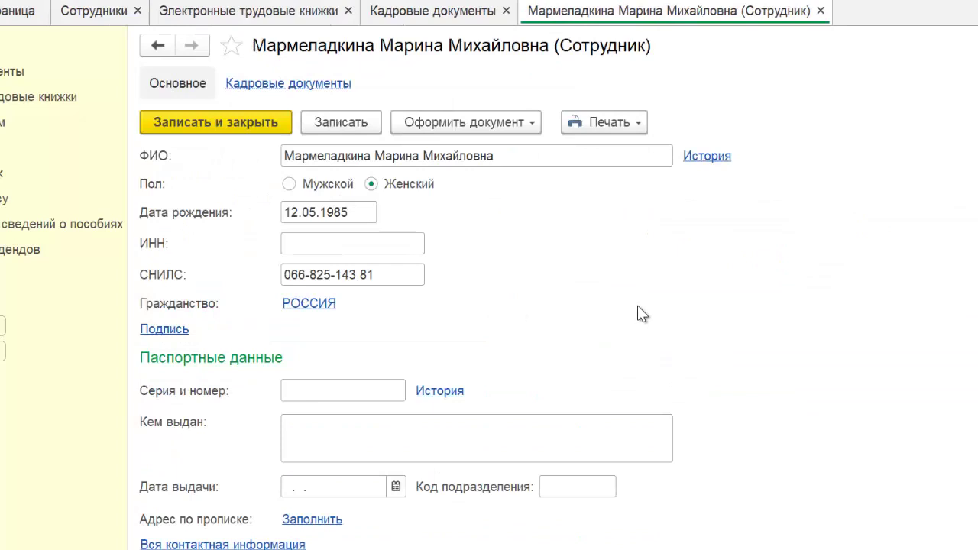
drag(284, 212, 339, 213)
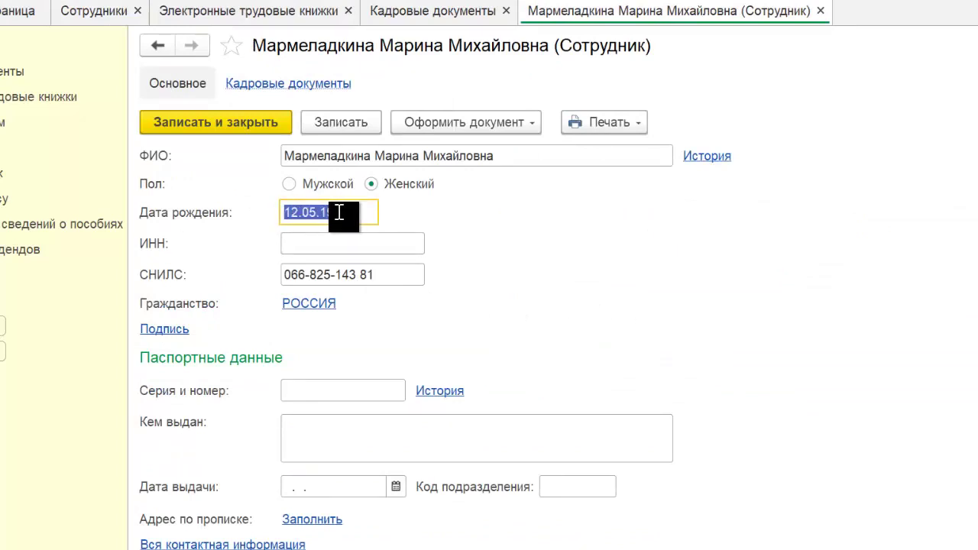
triple_click(289, 281)
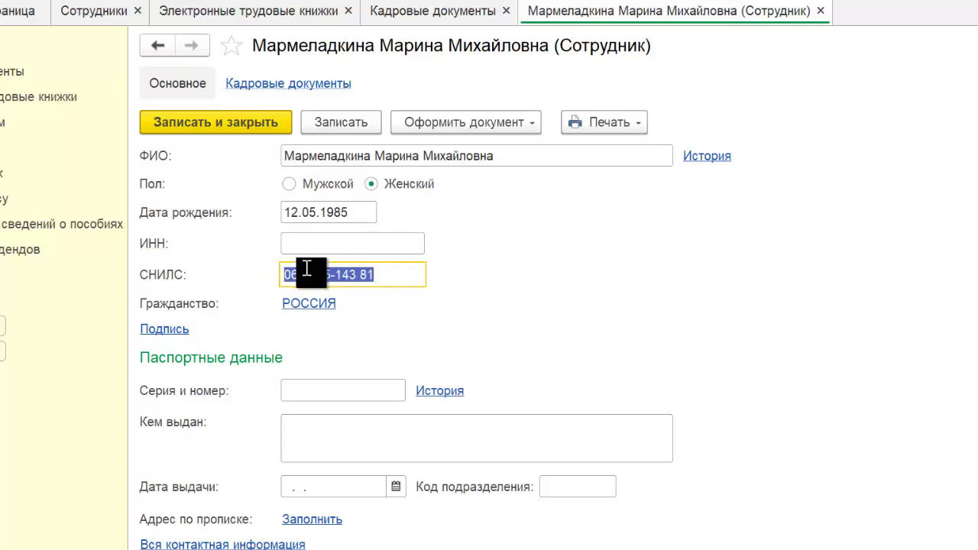
click(820, 11)
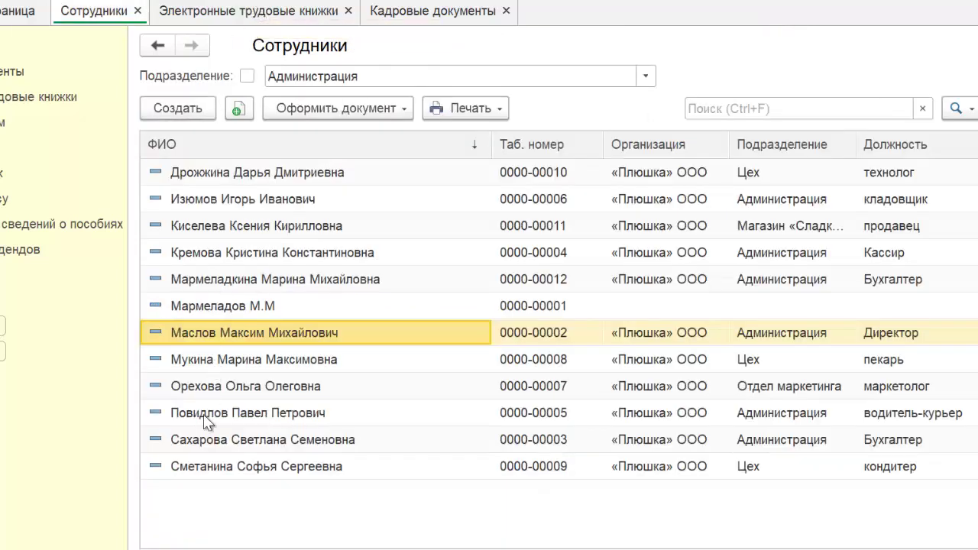
Open the regulated reports in 1С-Отчетность, start a new report and select "Сведения о трудовой деятельности работников, СЗВ-ТД" among the favourite types.
click(221, 11)
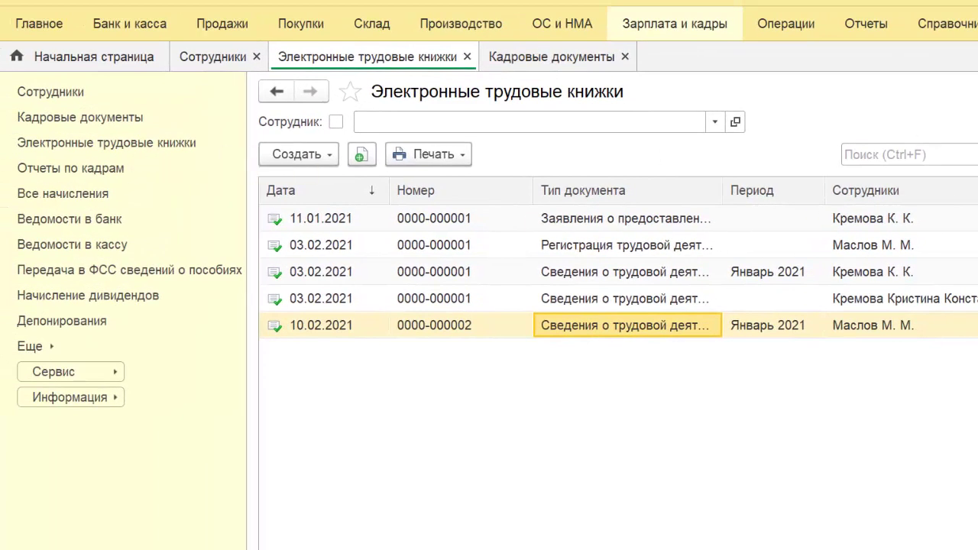
click(872, 30)
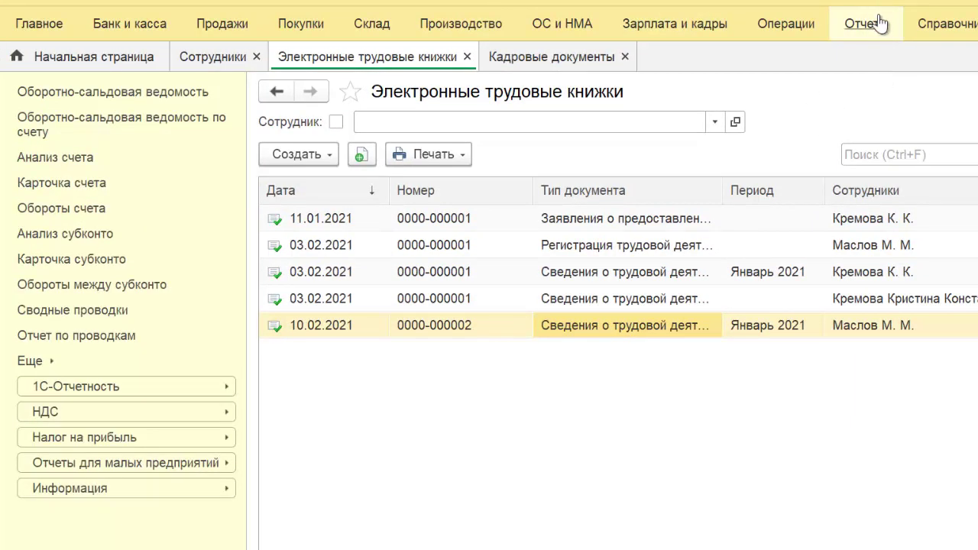
click(103, 391)
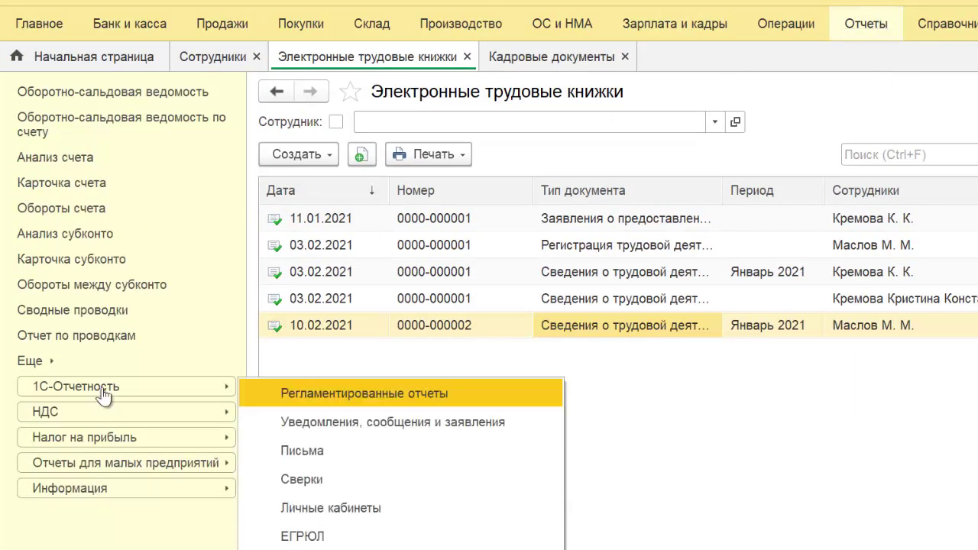
click(465, 398)
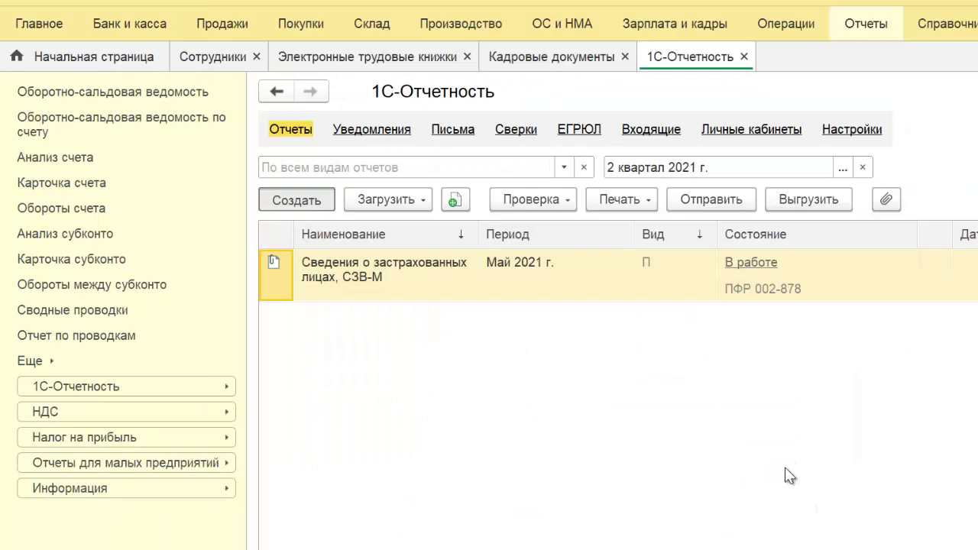
scroll(513, 351, down, 3)
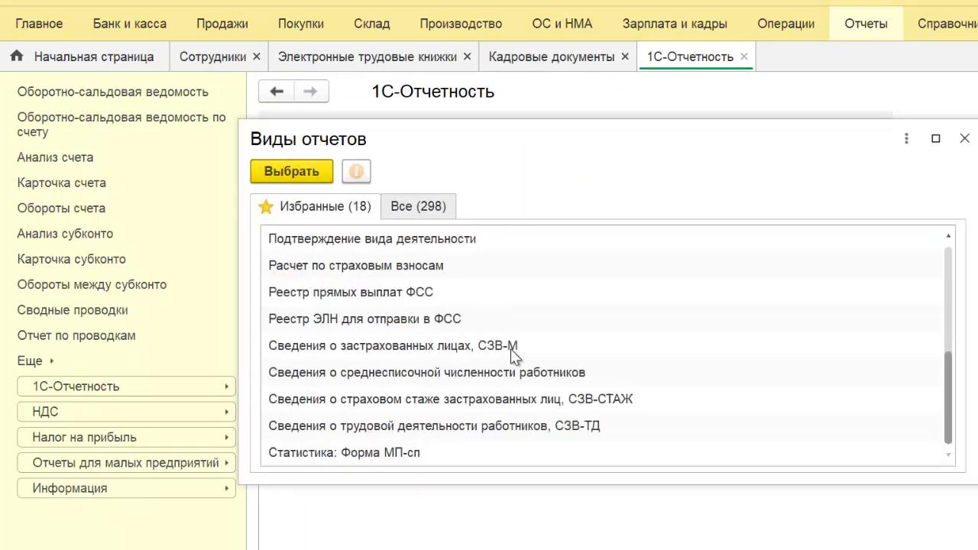
click(402, 427)
Examine where СЗВ-ТД sits among all report types, under "Отчетность по физлицам" and under the recipient ПФР, and return to the favourites.
key(ctrl+Page_Down)
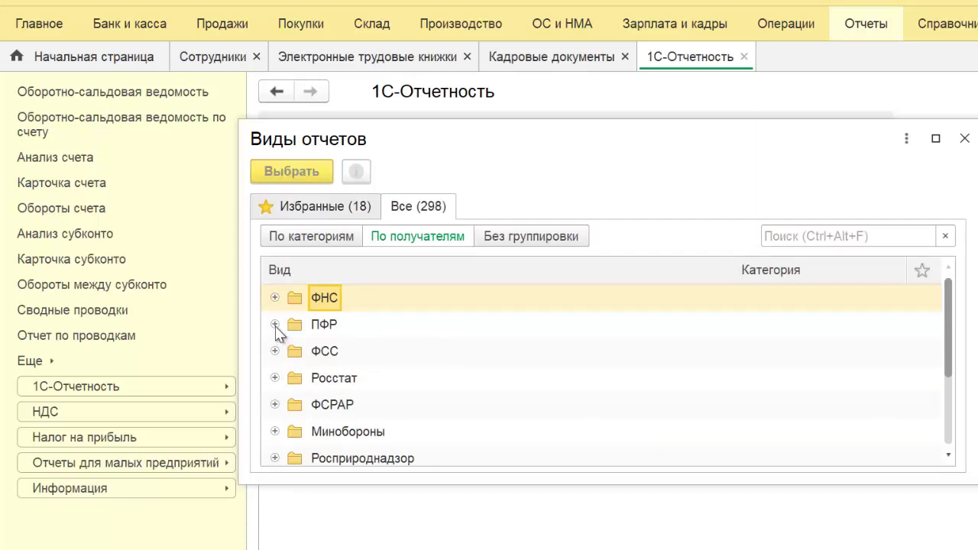
click(297, 236)
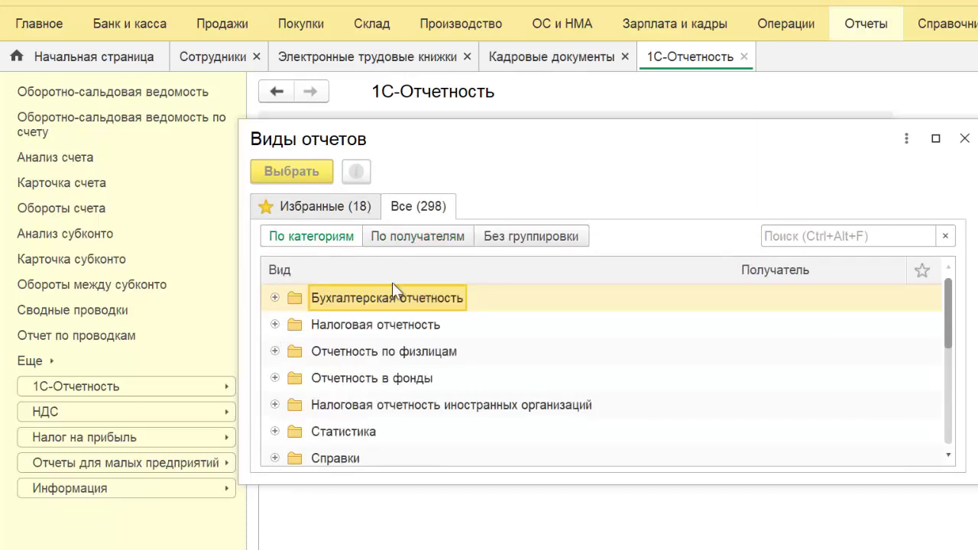
click(276, 352)
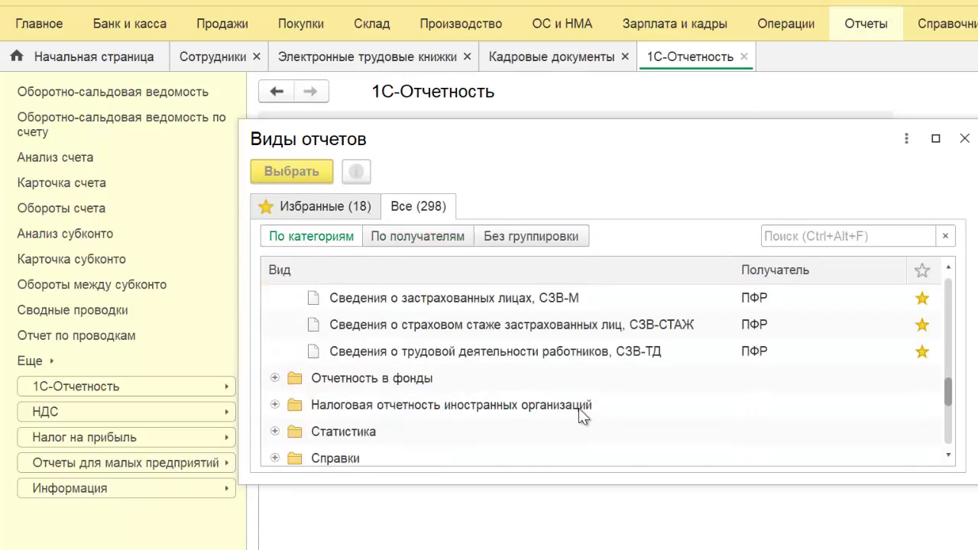
scroll(579, 413, up, 3)
scroll(578, 408, up, 5)
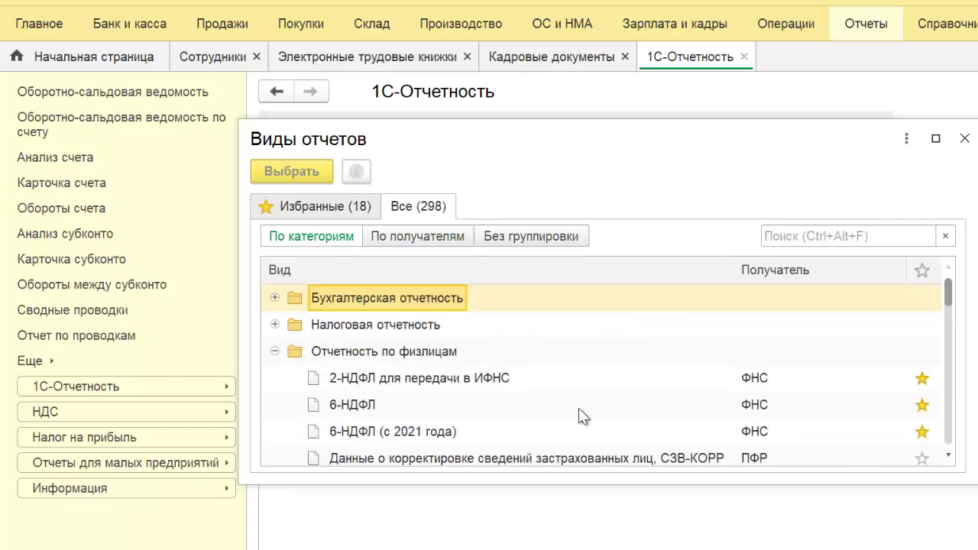
click(432, 239)
click(276, 325)
scroll(560, 394, down, 10)
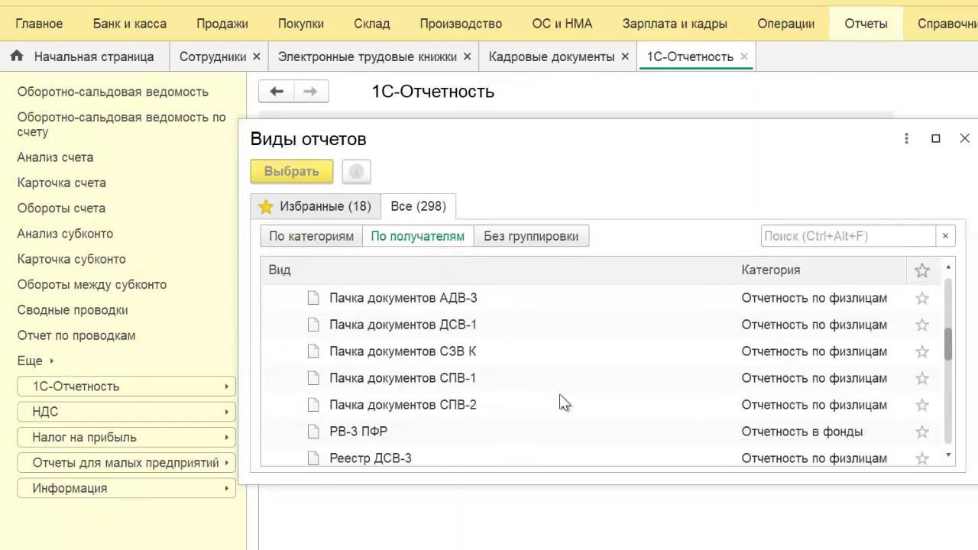
scroll(561, 396, up, 10)
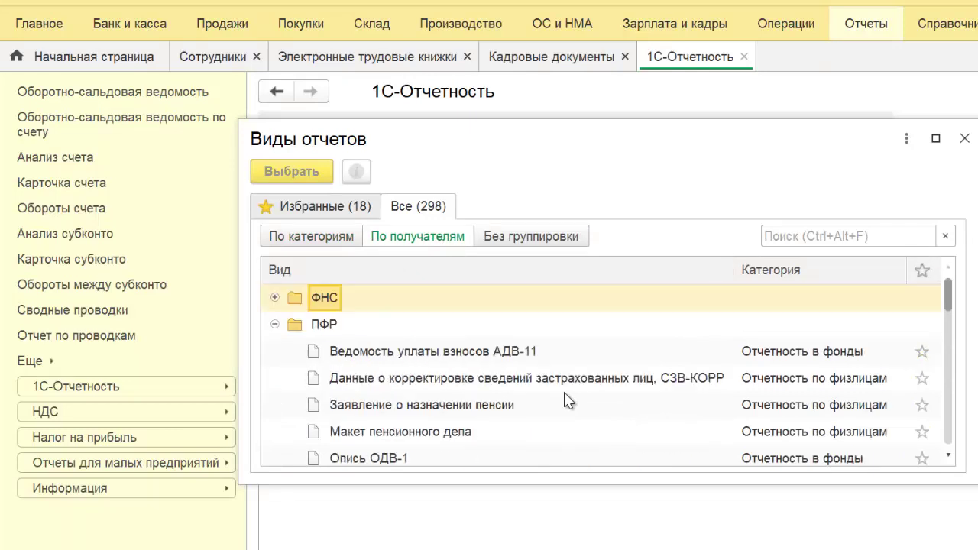
click(342, 206)
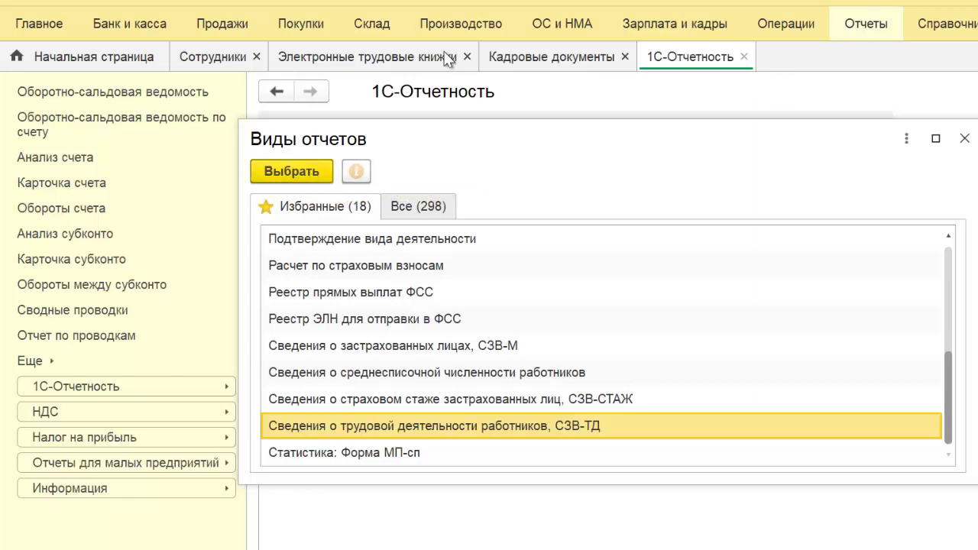
Check the СЗВ-ТД creation option in the electronic work books list, and create the report from the favourite types in 1С-Отчетность.
click(356, 56)
click(297, 152)
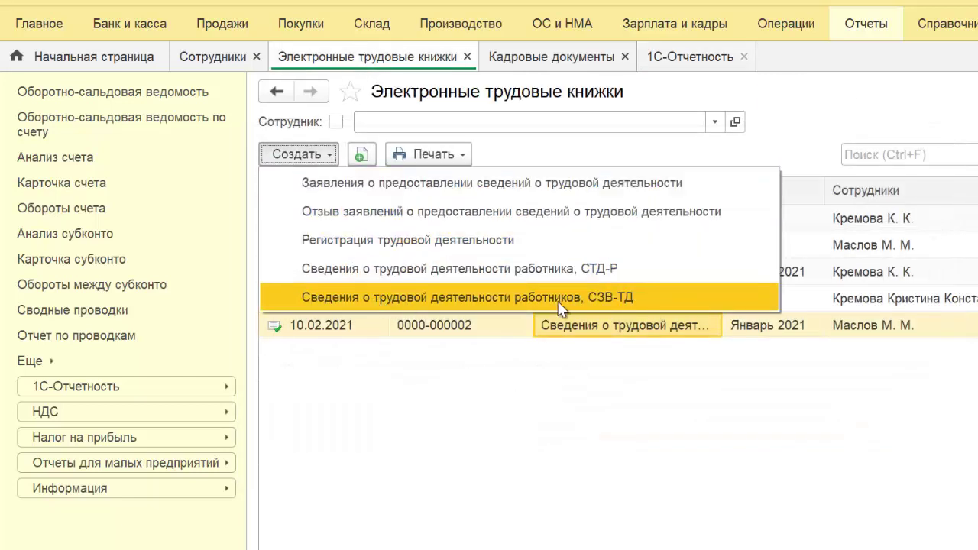
click(692, 58)
click(279, 171)
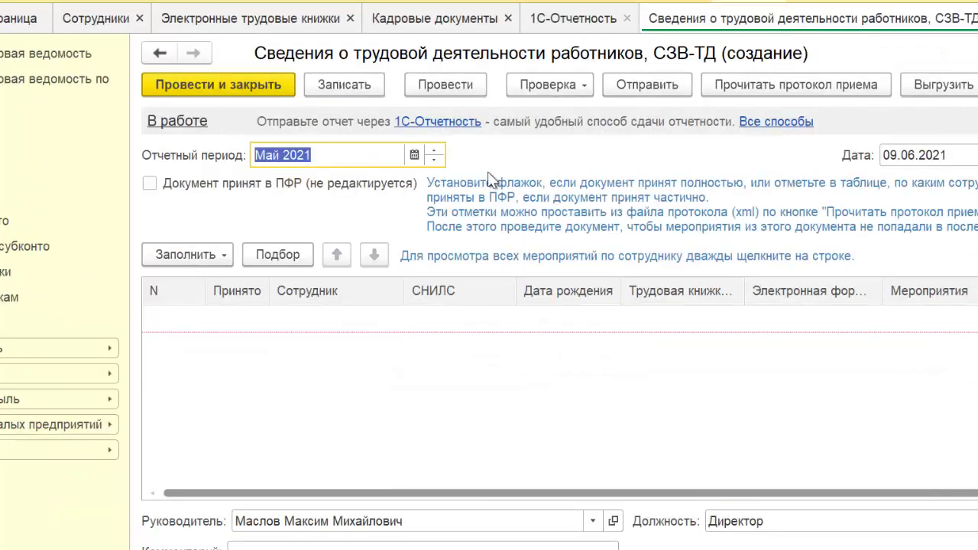
Set the СЗВ-ТД reporting period to Июль 2021 and the document date to 06.07.2021.
click(434, 152)
click(435, 152)
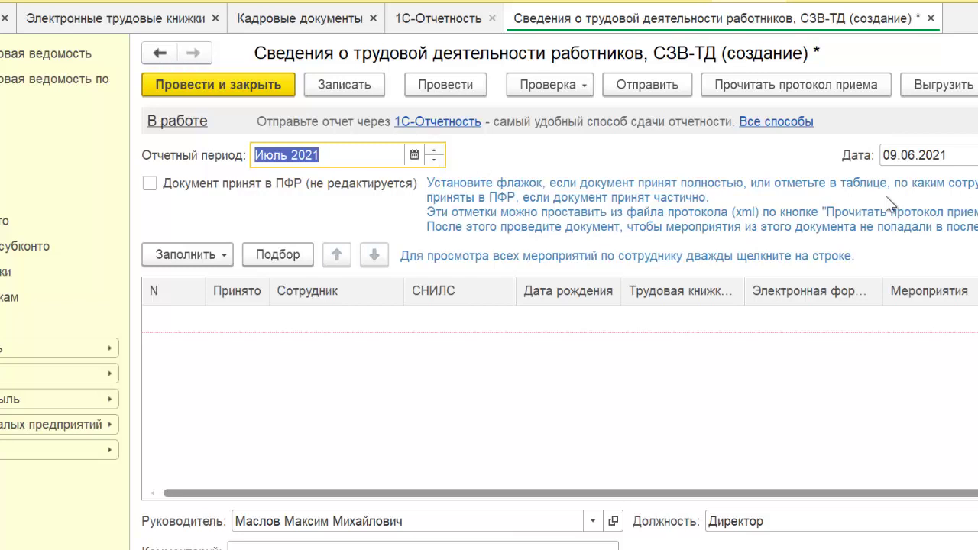
click(970, 155)
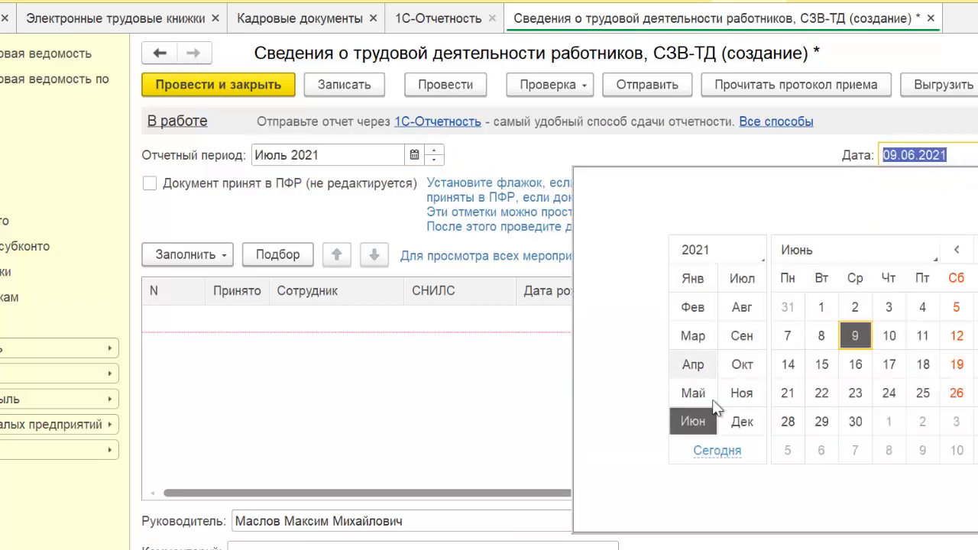
click(742, 278)
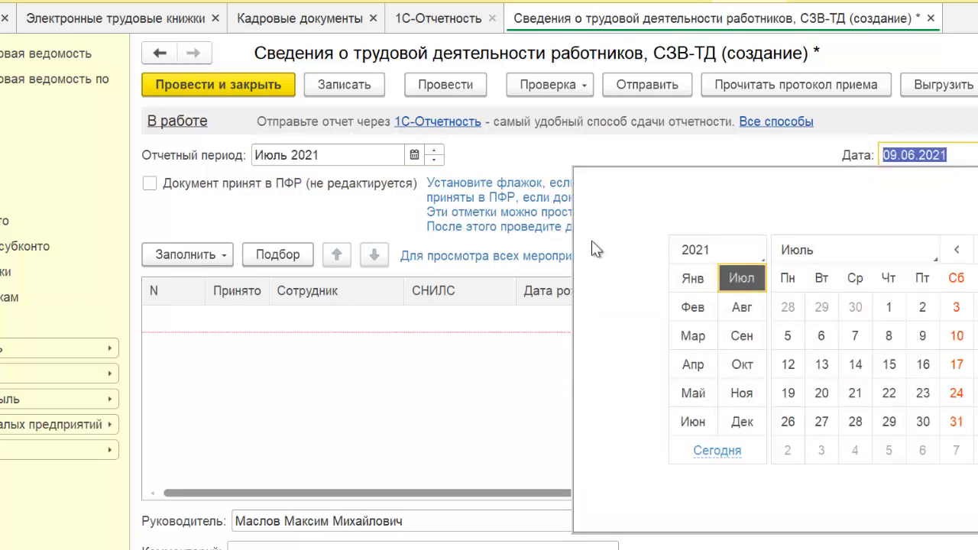
click(282, 14)
Check the platform and configuration version in the program information and close it.
click(831, 17)
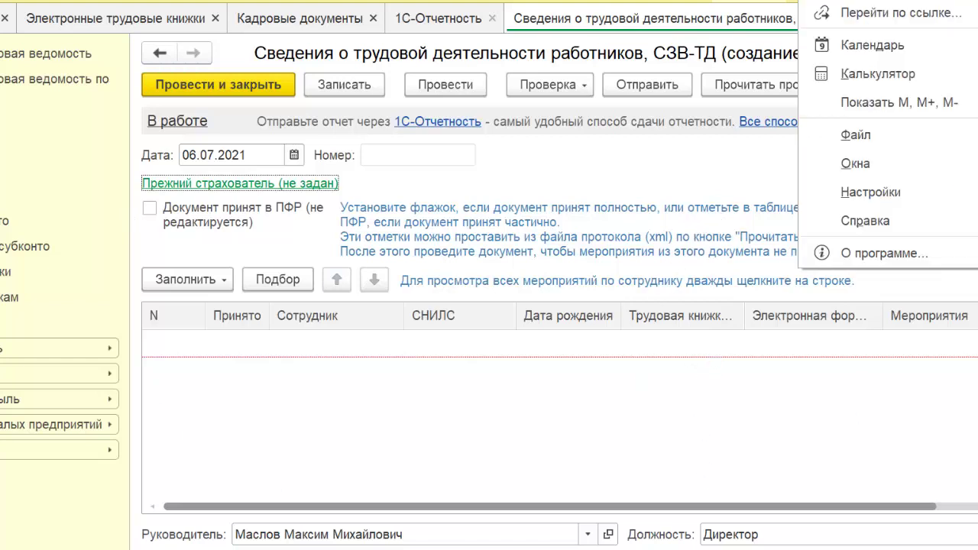
click(874, 252)
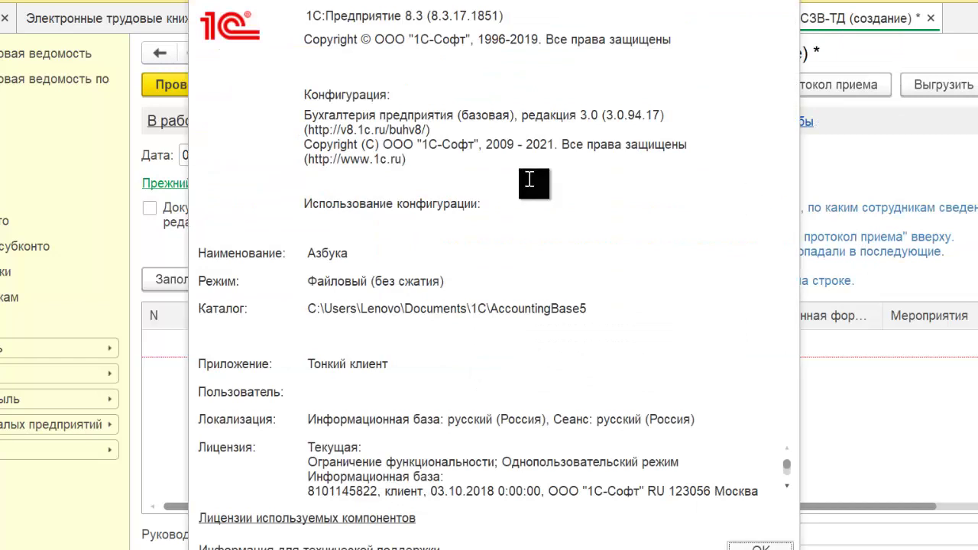
triple_click(657, 120)
click(776, 120)
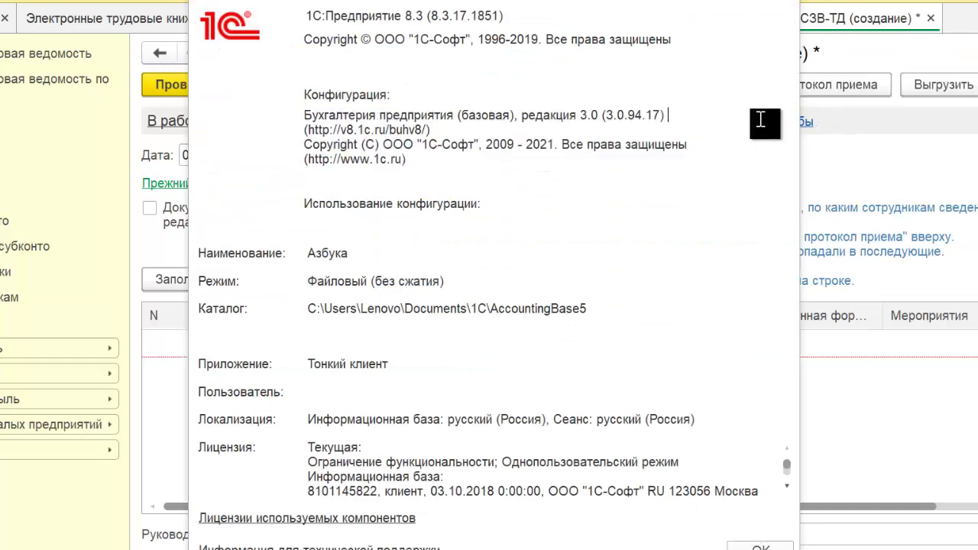
click(784, 2)
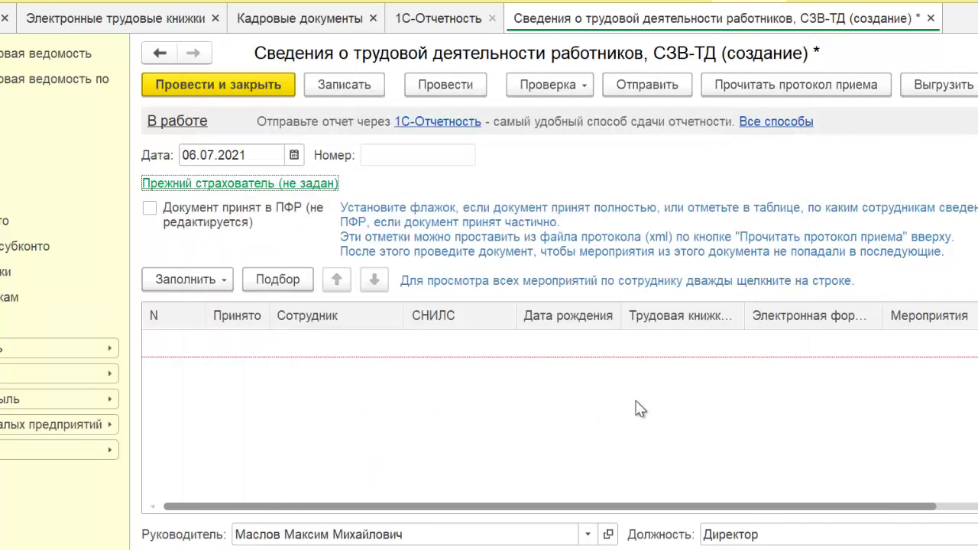
Expand the "Прежний страхователь" section, examine its name, ПФР registration number, ИНН and КПП fields, and collapse it.
click(244, 184)
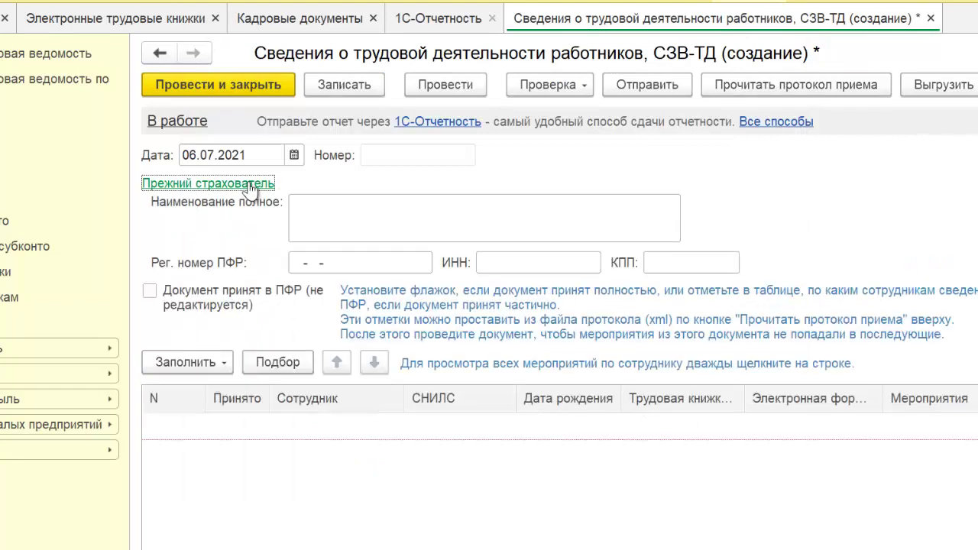
click(361, 207)
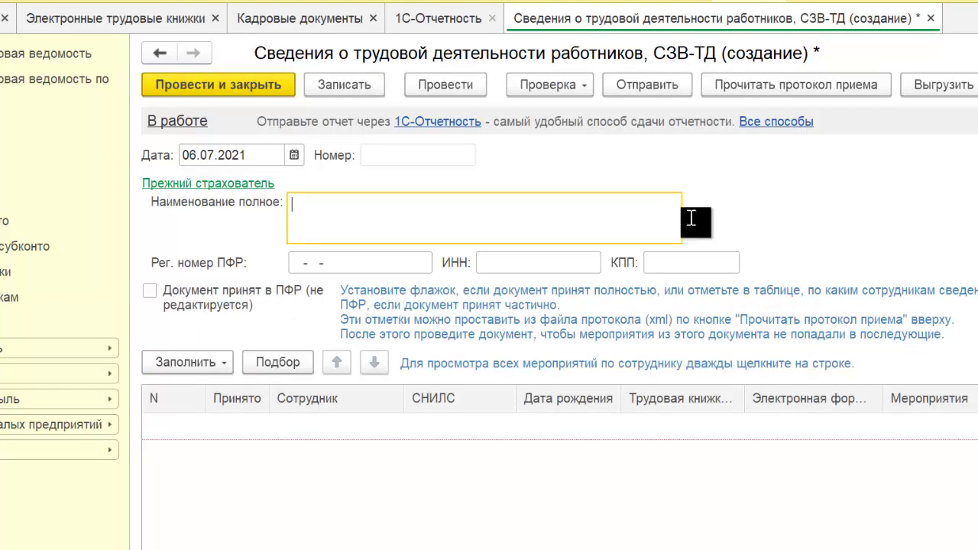
click(214, 185)
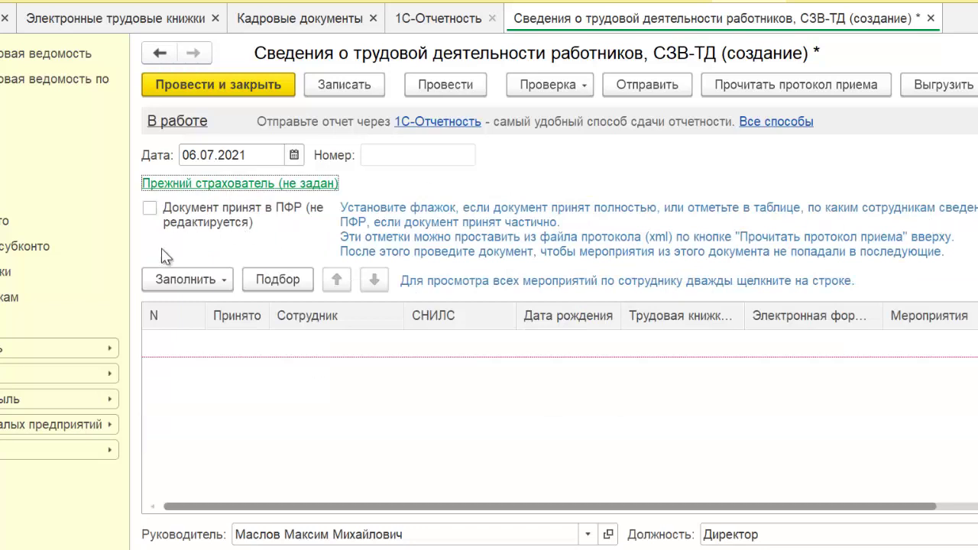
Fill the СЗВ-ТД table with hires and dismissals using "Заполнить приемами и увольнениями".
click(190, 282)
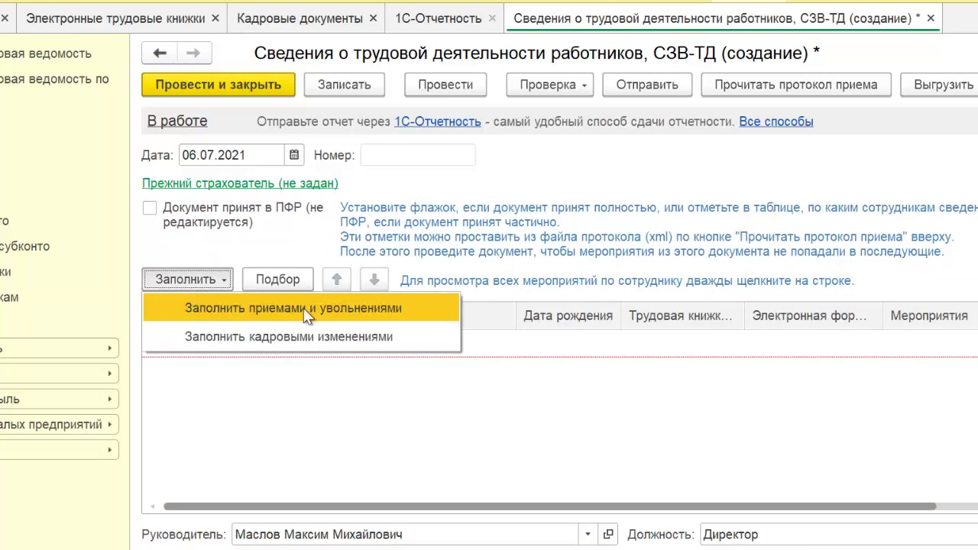
click(344, 309)
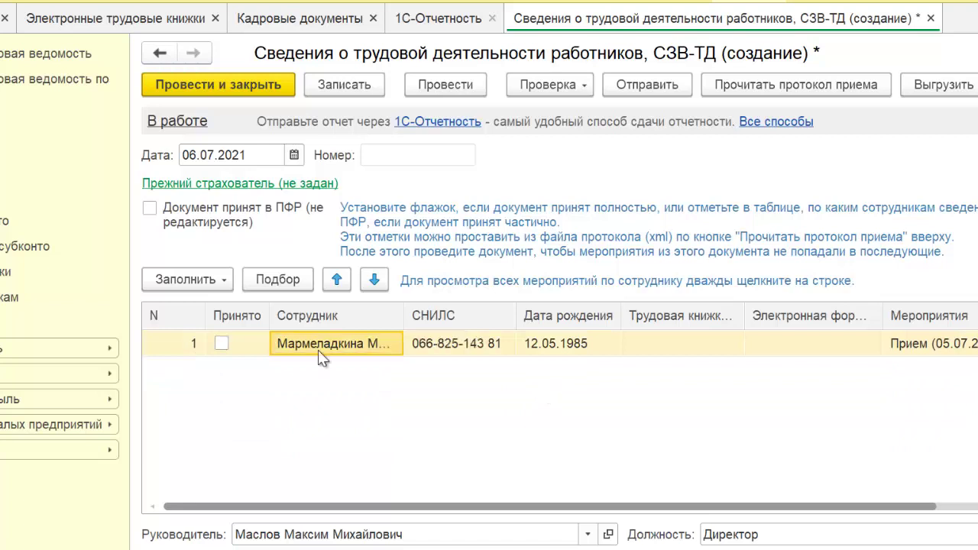
Check the employee's СНИЛС, date of birth, work-book statement and event columns in the report row, and open the employee's event details.
click(462, 345)
click(582, 348)
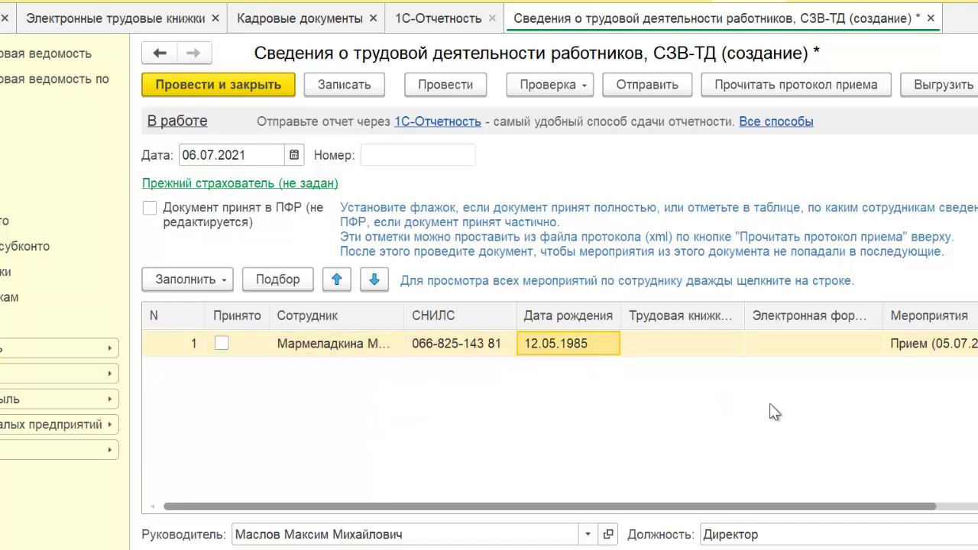
key(Tab)
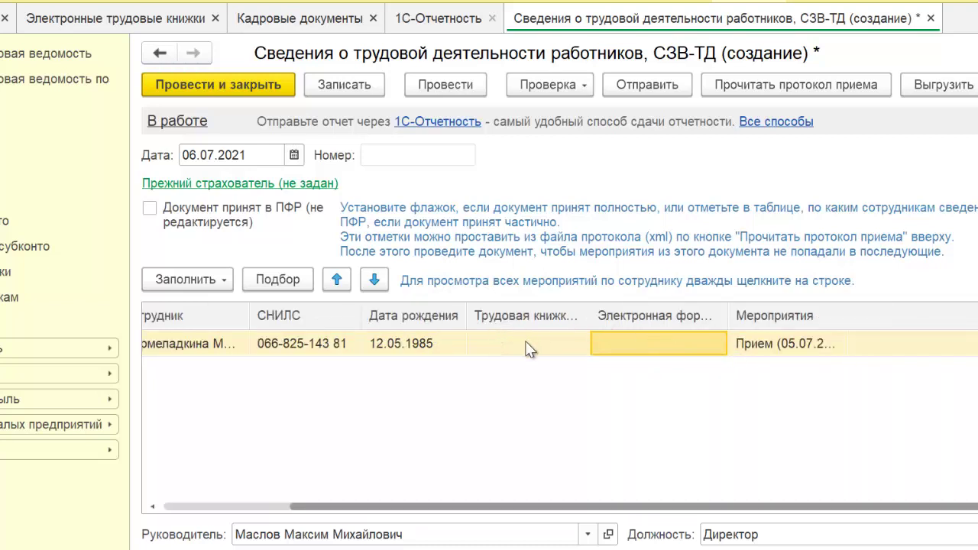
click(775, 349)
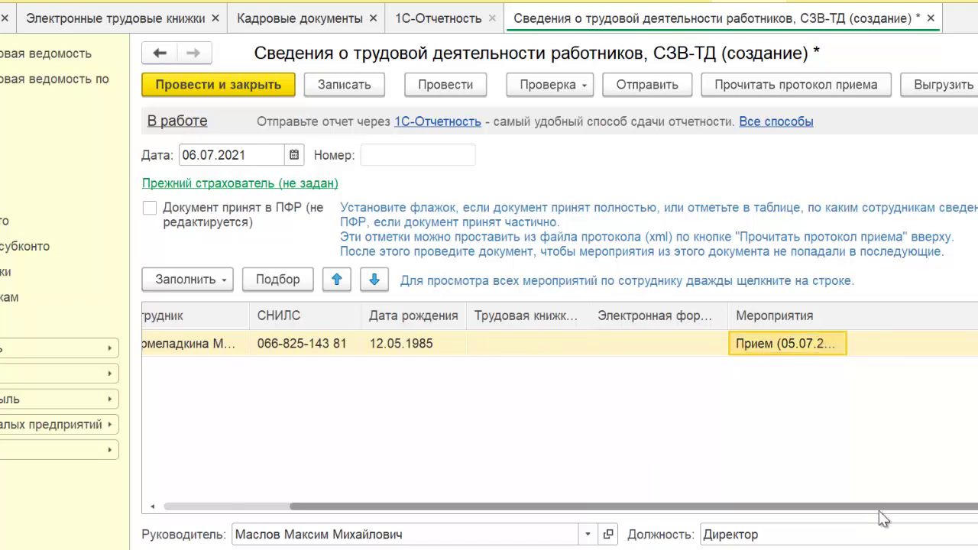
drag(884, 508, 552, 486)
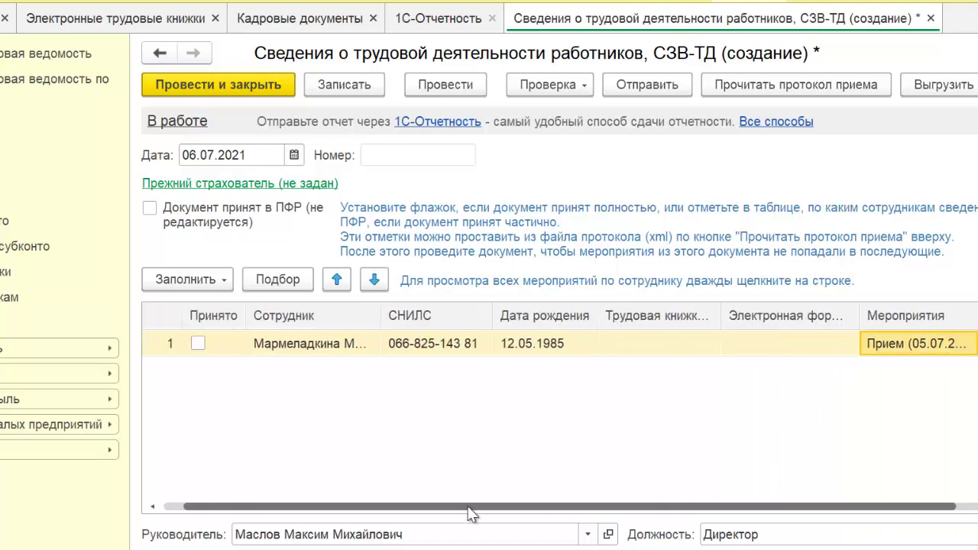
double_click(331, 345)
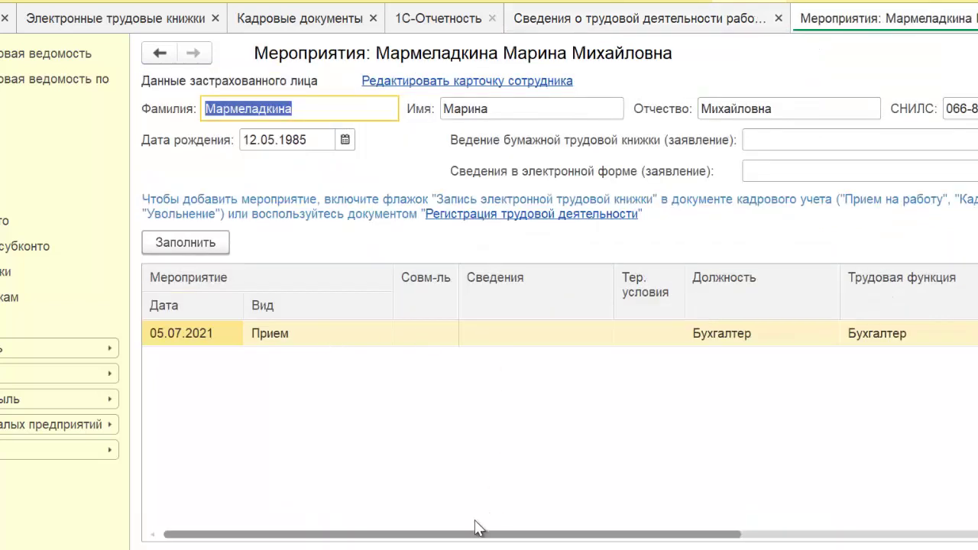
Check the job function, ОКЗ code and basis document columns of the hiring event, and close the employee's event details.
drag(471, 536, 798, 540)
click(578, 339)
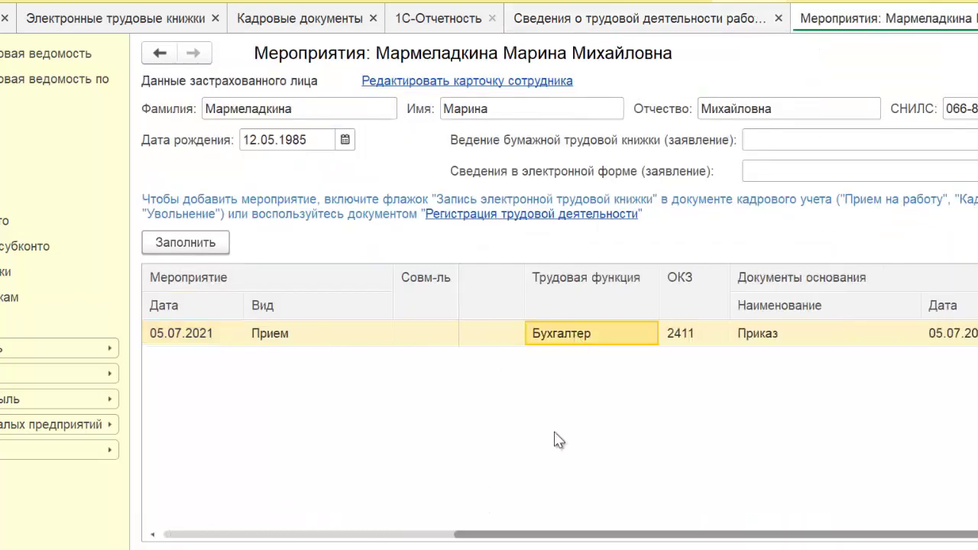
click(706, 337)
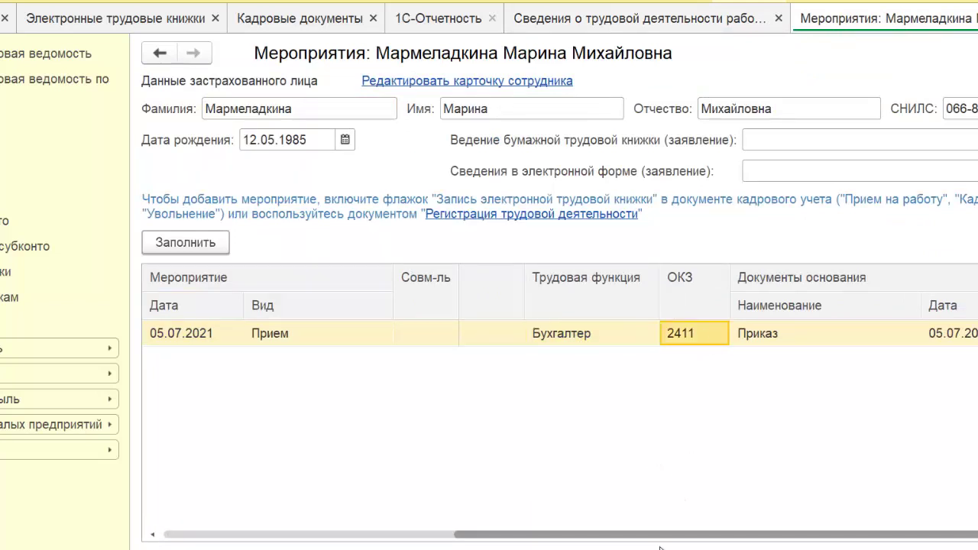
drag(698, 538, 826, 537)
key(Escape)
Post the СЗВ-ТД report and check the hiring date and job function in its printed form.
click(451, 86)
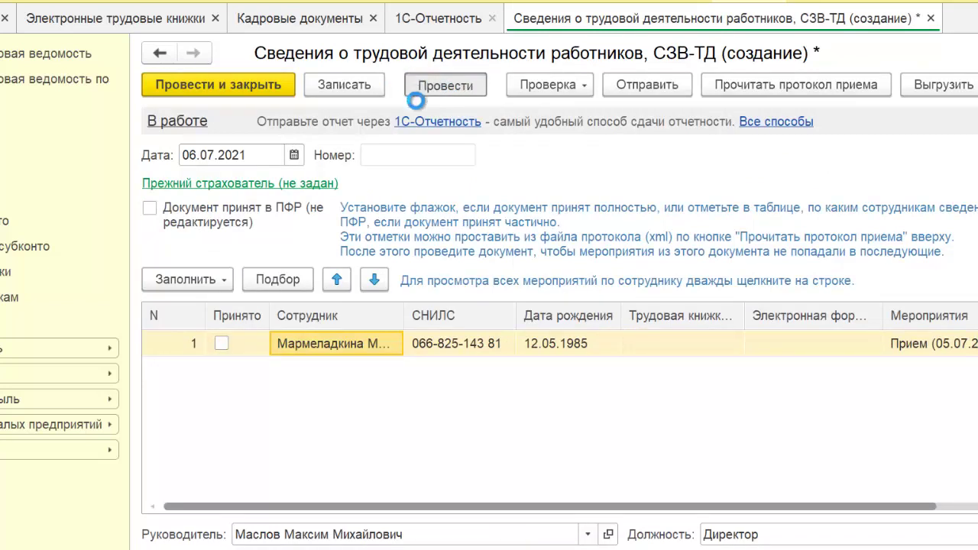
key(alt+f)
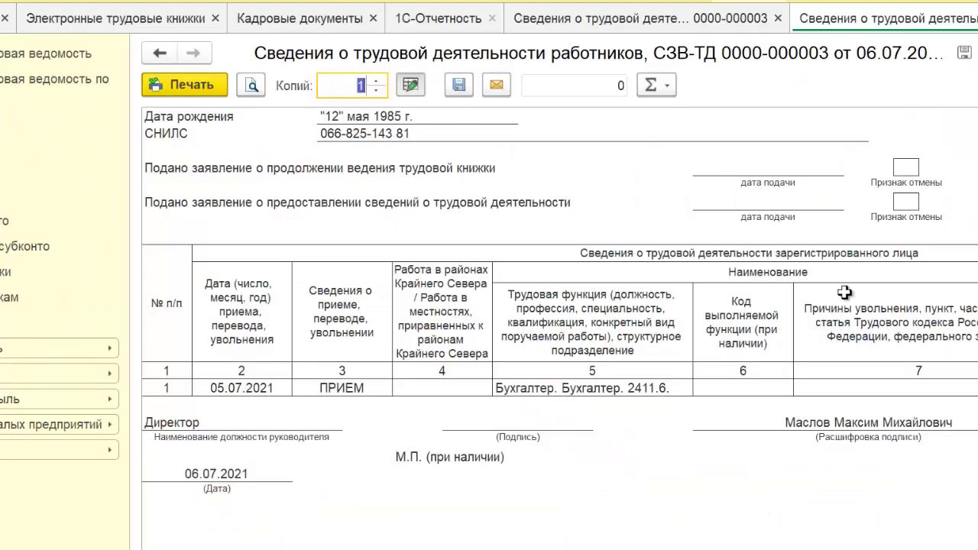
click(221, 388)
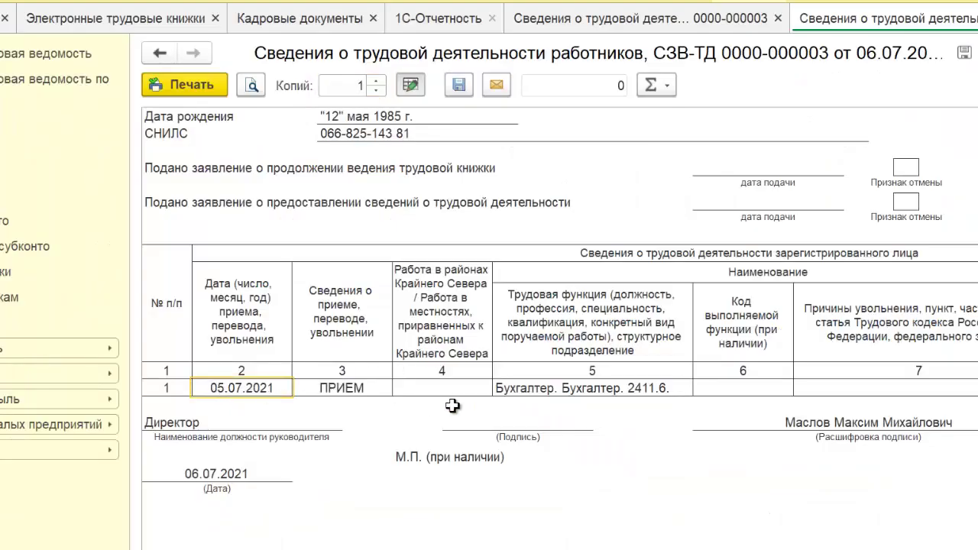
click(560, 390)
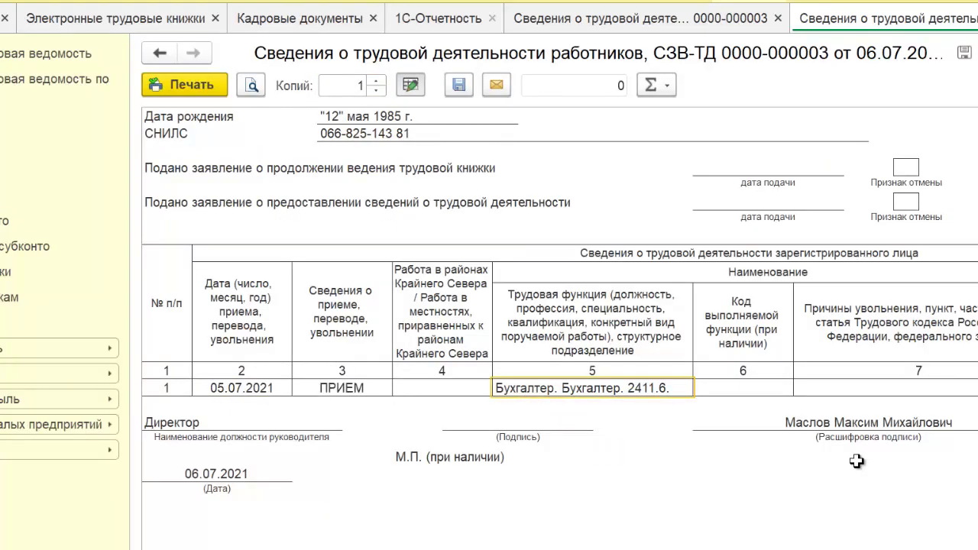
key(Escape)
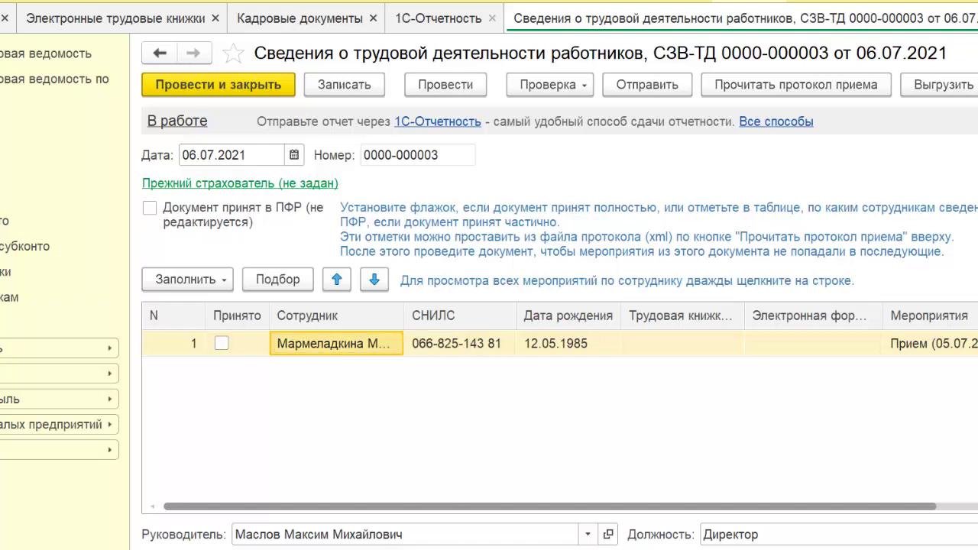
Post and close the report, and check its entry dated 06.07.2021 in the "Электронные трудовые книжки" list across to the employee column.
click(231, 88)
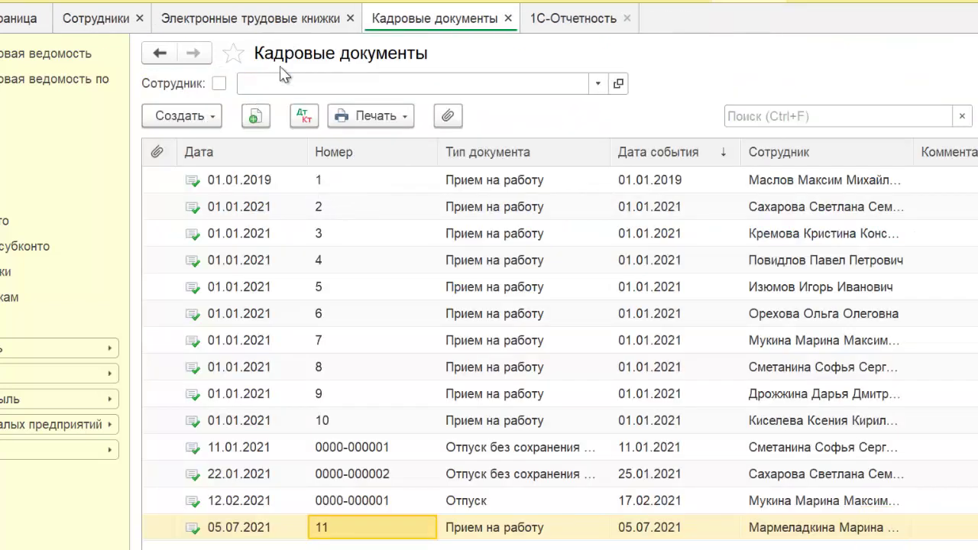
click(275, 21)
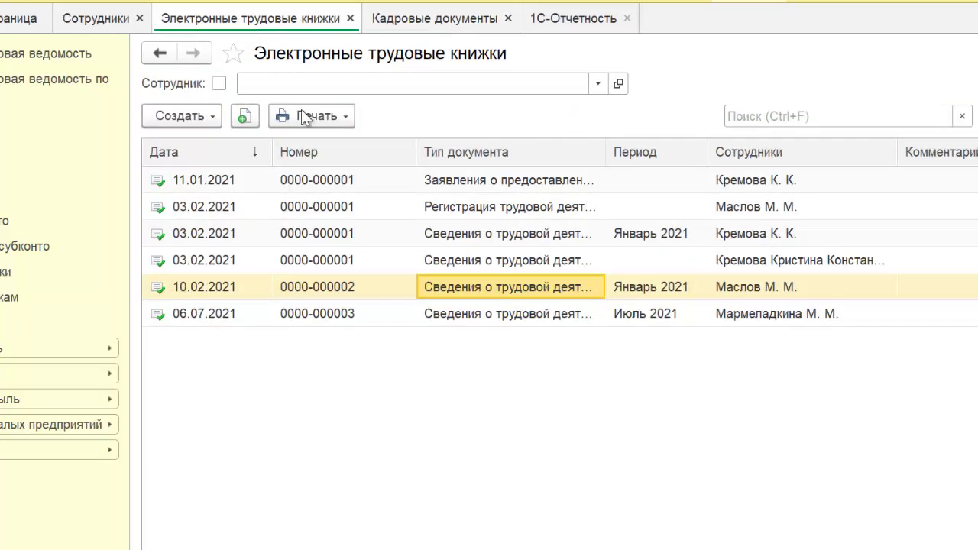
click(199, 316)
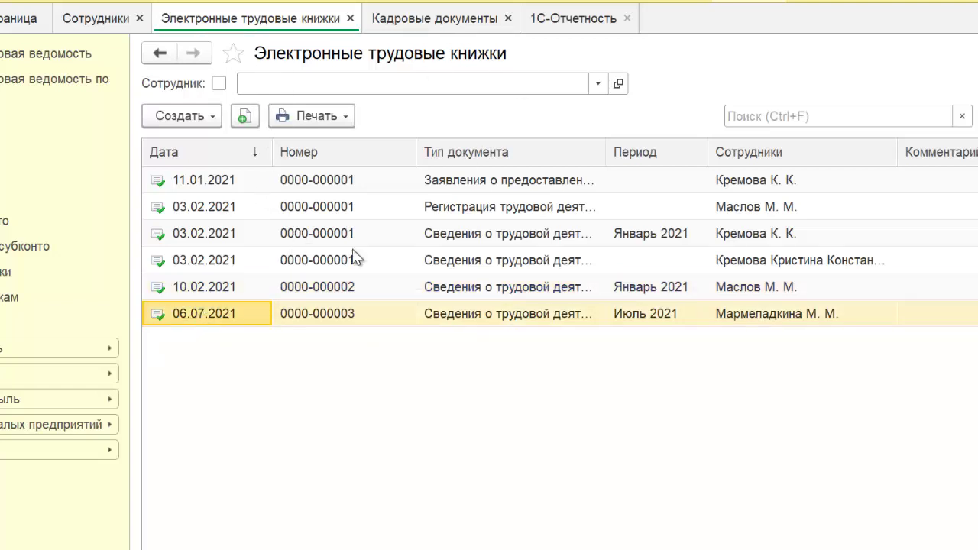
key(Right)
key(Right)
key(Right)
key(Right)
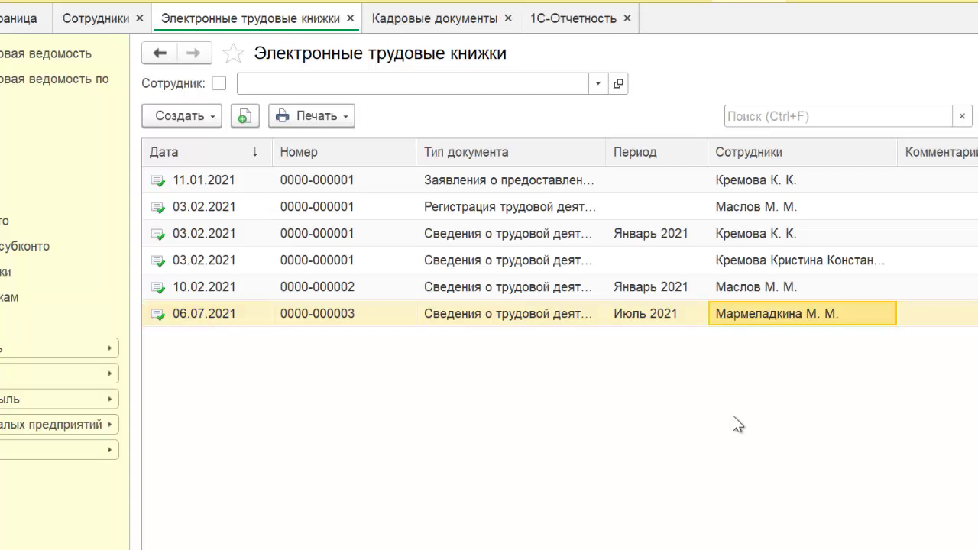